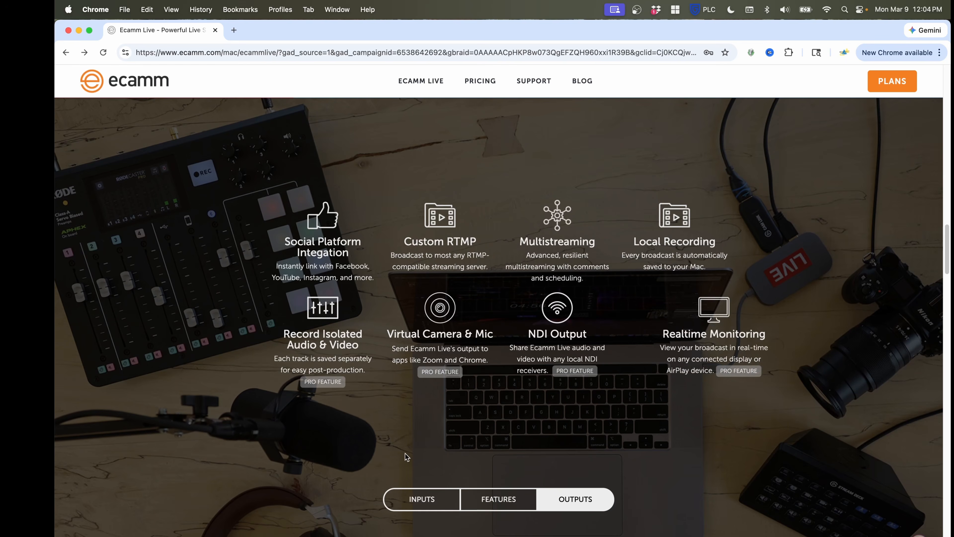
# Look through the Ecamm Live product page and download the Ecamm Live installer for Mac
pyautogui.scroll(-20, 345, 436)
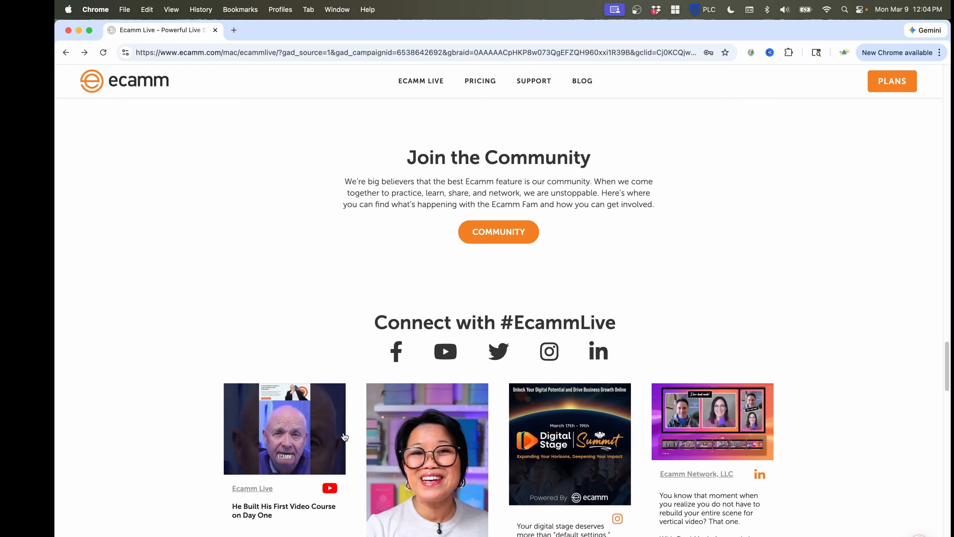
pyautogui.scroll(-10, 345, 436)
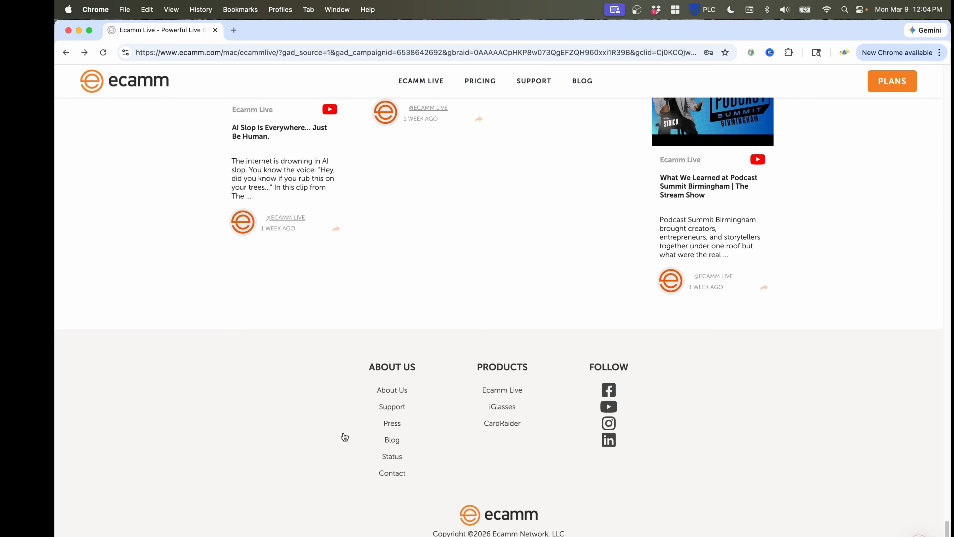
pyautogui.scroll(20, 345, 436)
pyautogui.scroll(10, 345, 436)
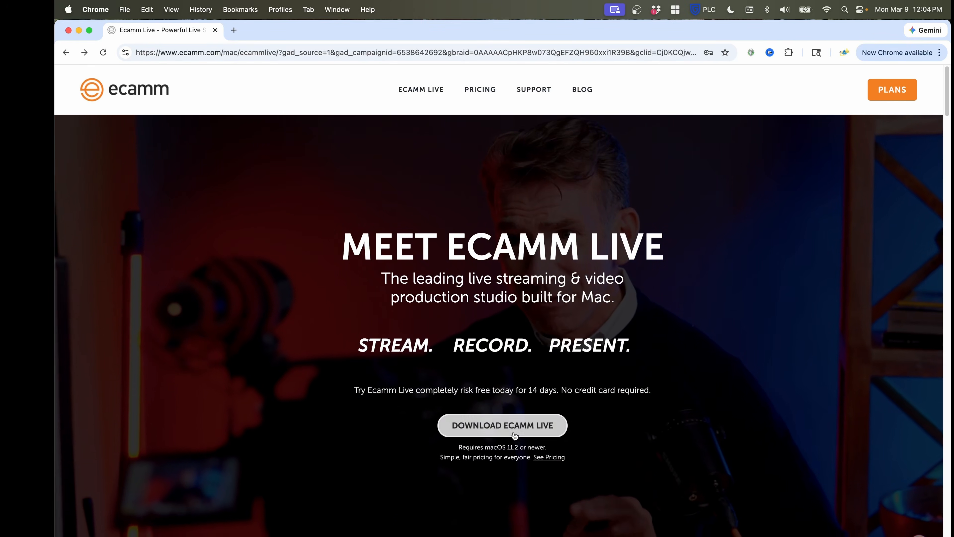
pyautogui.click(504, 427)
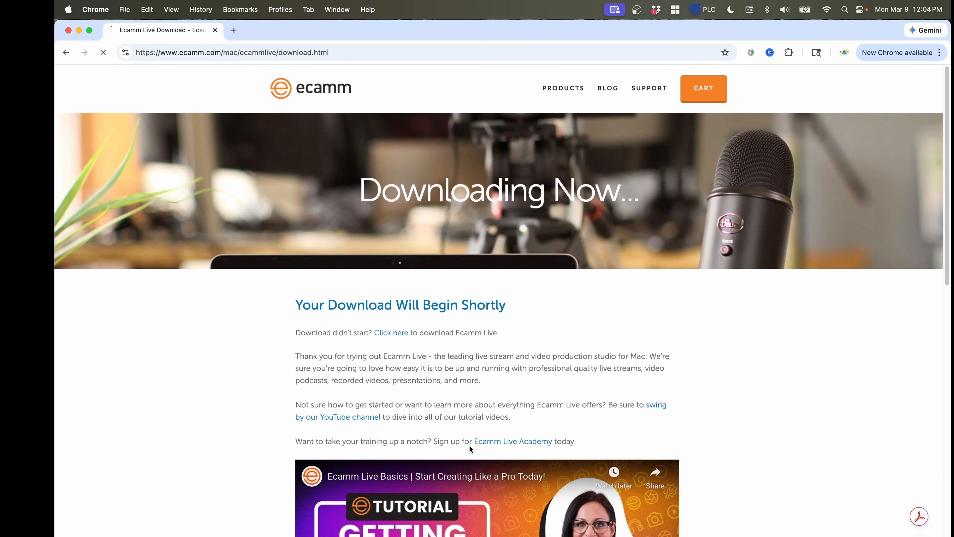
pyautogui.scroll(-10, 192, 403)
pyautogui.scroll(2, 192, 404)
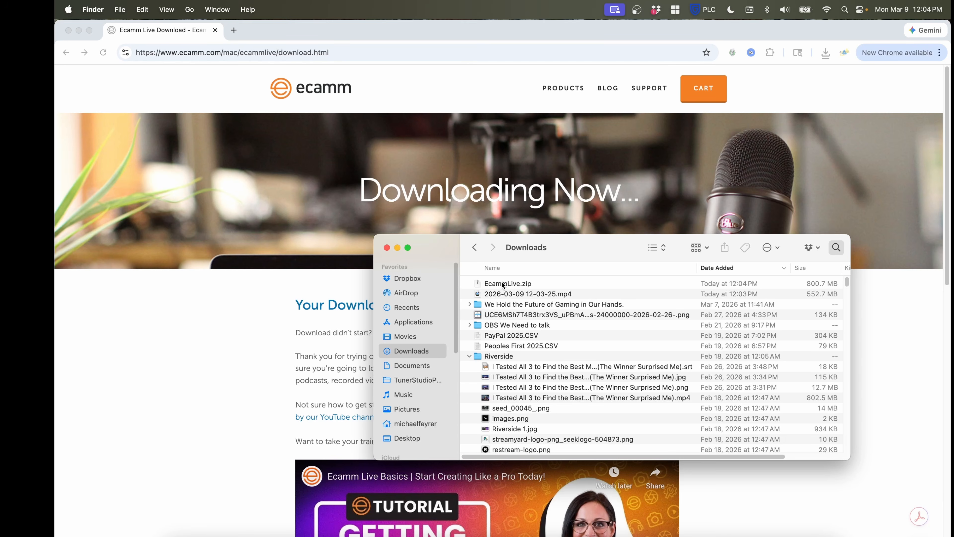
# Extract EcammLive.zip in Downloads and select Ecamm Live.app inside the extracted Ecamm Live v4.4.15 folder
pyautogui.doubleClick(503, 284)
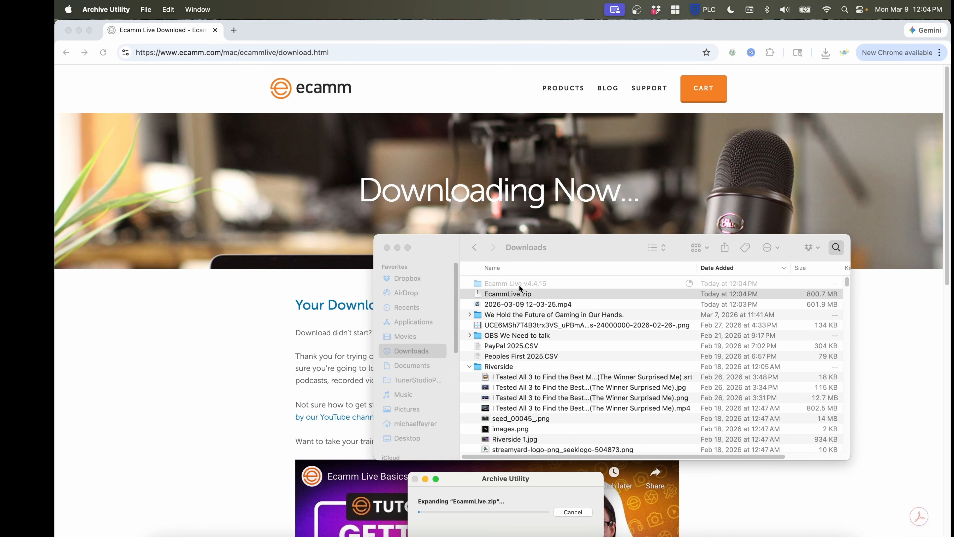
pyautogui.doubleClick(518, 286)
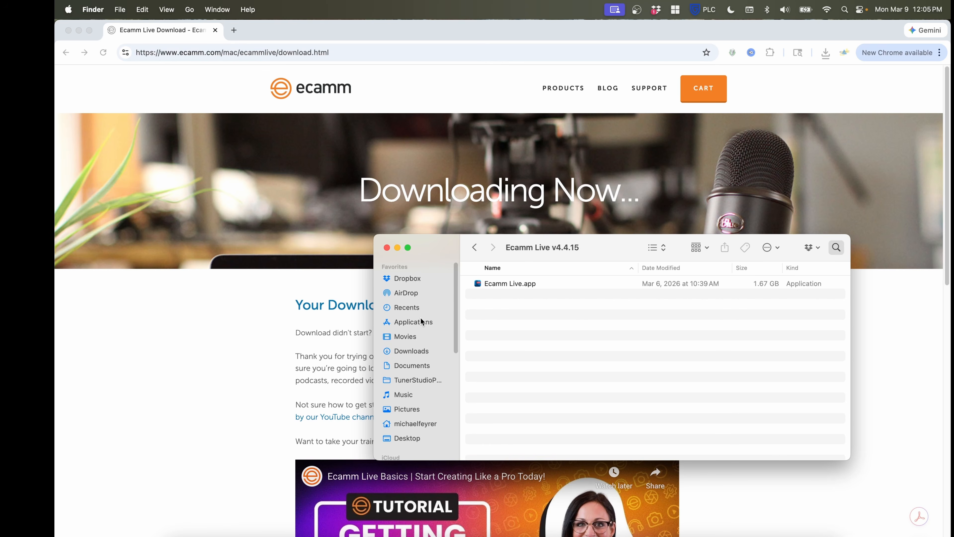
pyautogui.click(507, 287)
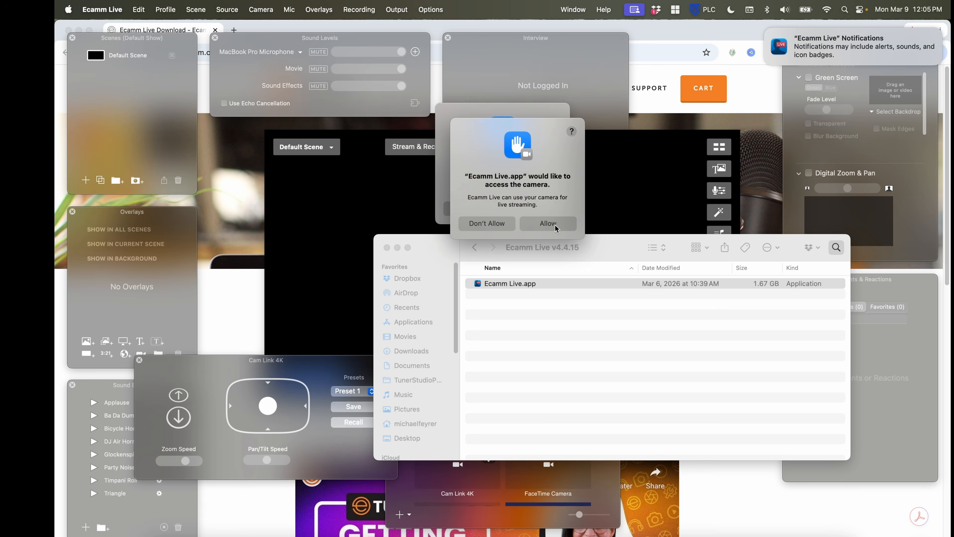
# Launch Ecamm Live, allowing it to find devices on local networks and accepting its Terms of Use
pyautogui.click(555, 224)
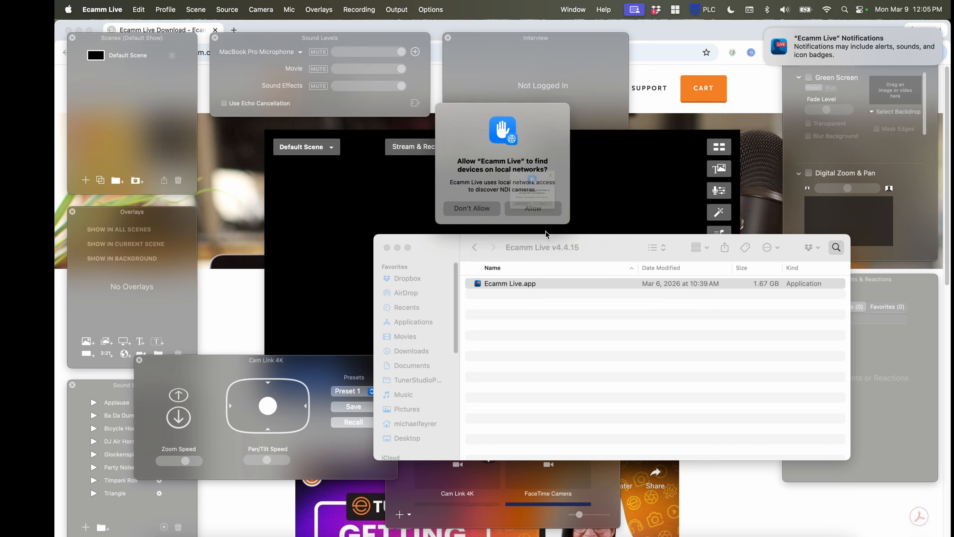
pyautogui.click(532, 209)
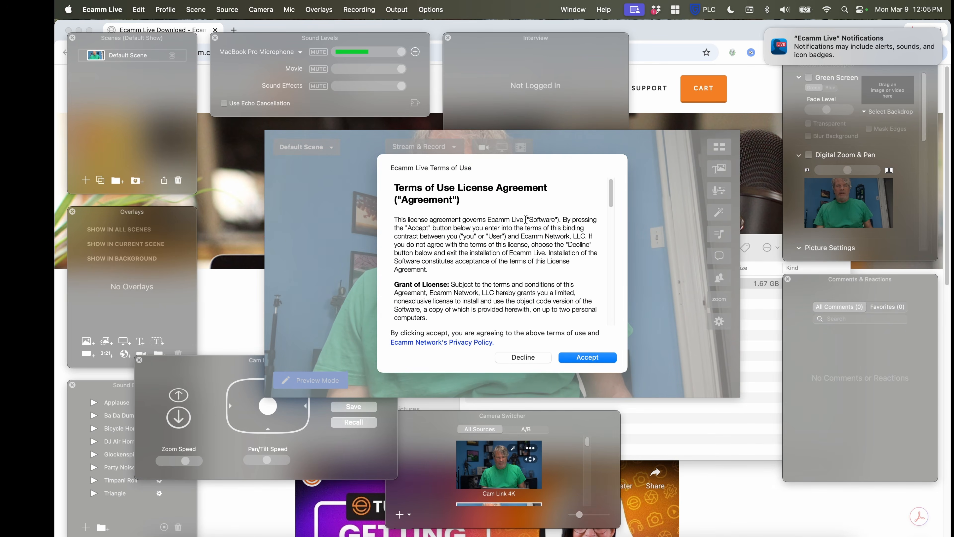
pyautogui.click(590, 357)
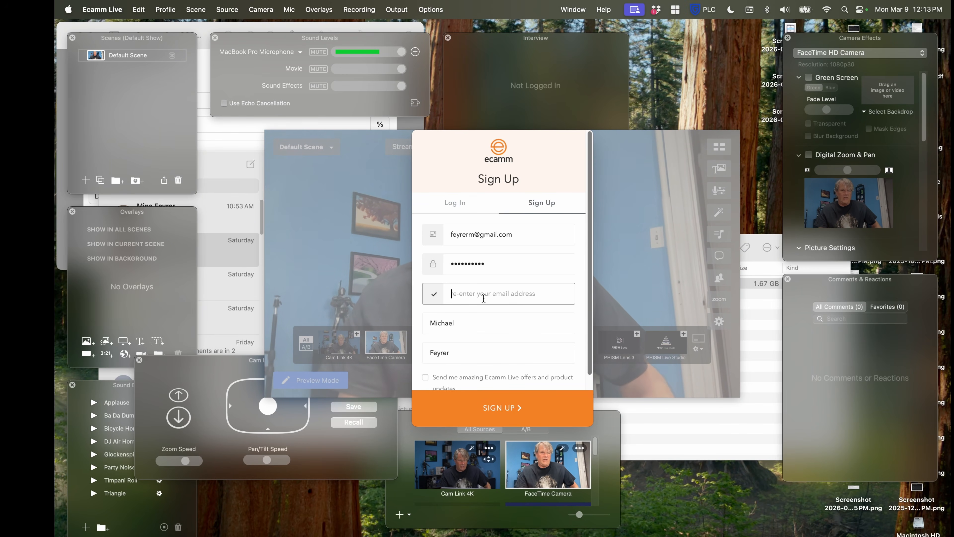
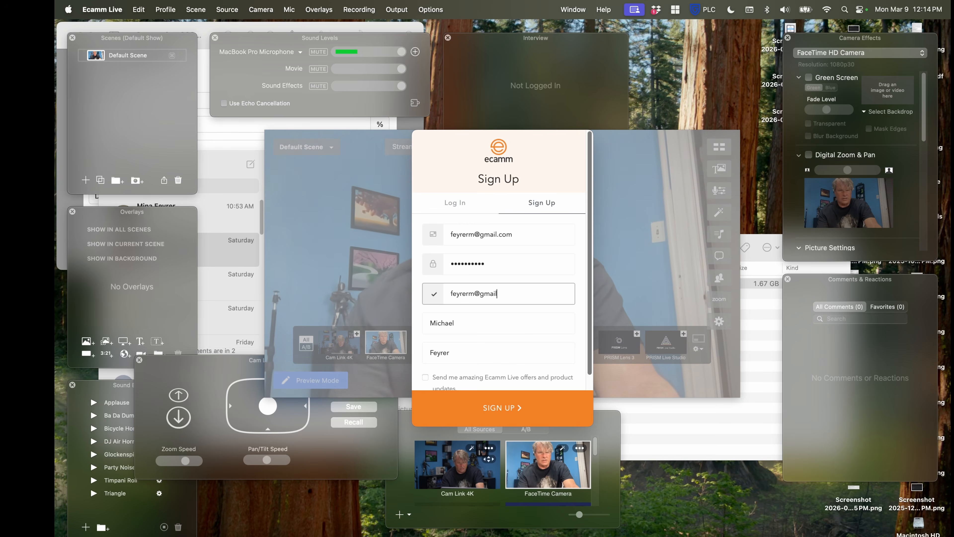
# Re-enter the account e-mail address in the sign-up form and submit it without opting into offers
pyautogui.scroll(-1, 427, 370)
pyautogui.click(485, 409)
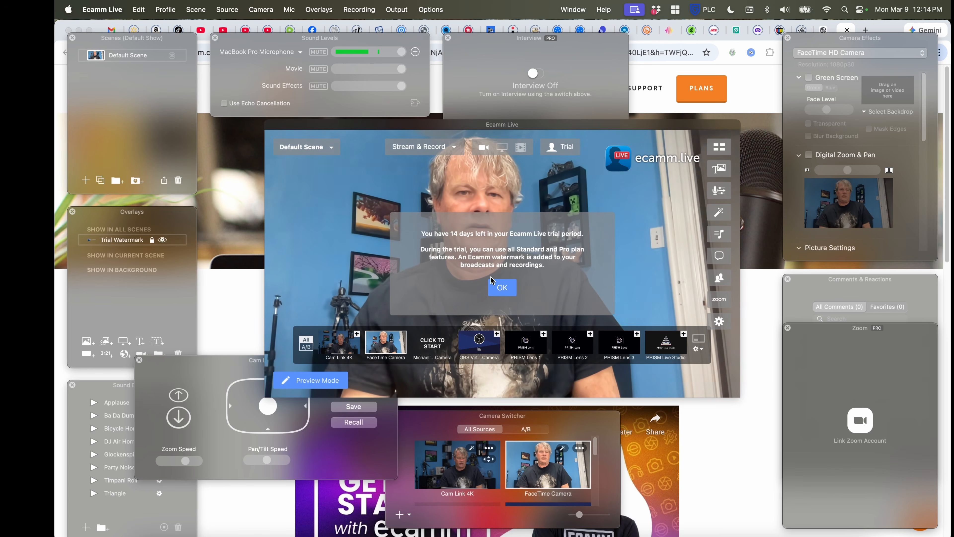
# Dismiss the trial notice and the usage setup prompt, and switch the live camera to Cam Link 4K
pyautogui.click(502, 288)
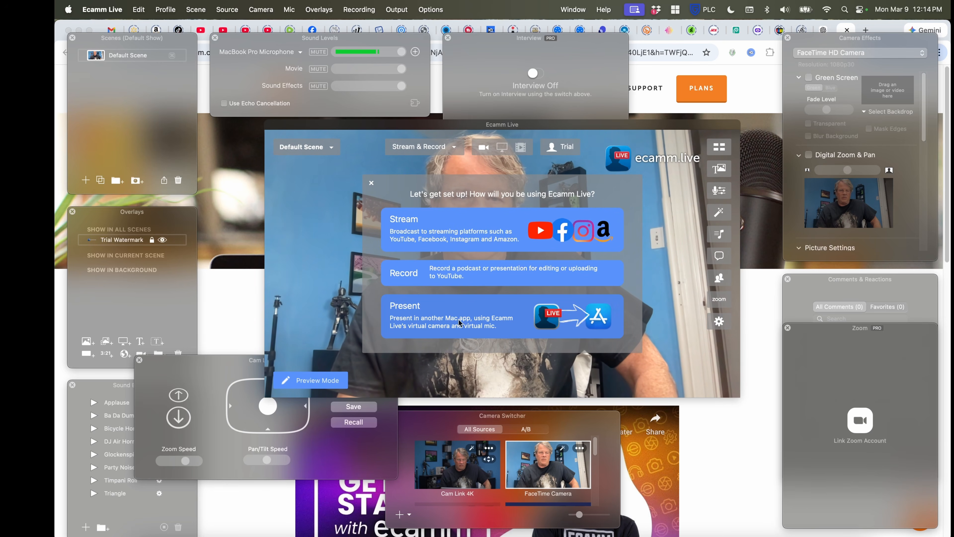
pyautogui.click(371, 183)
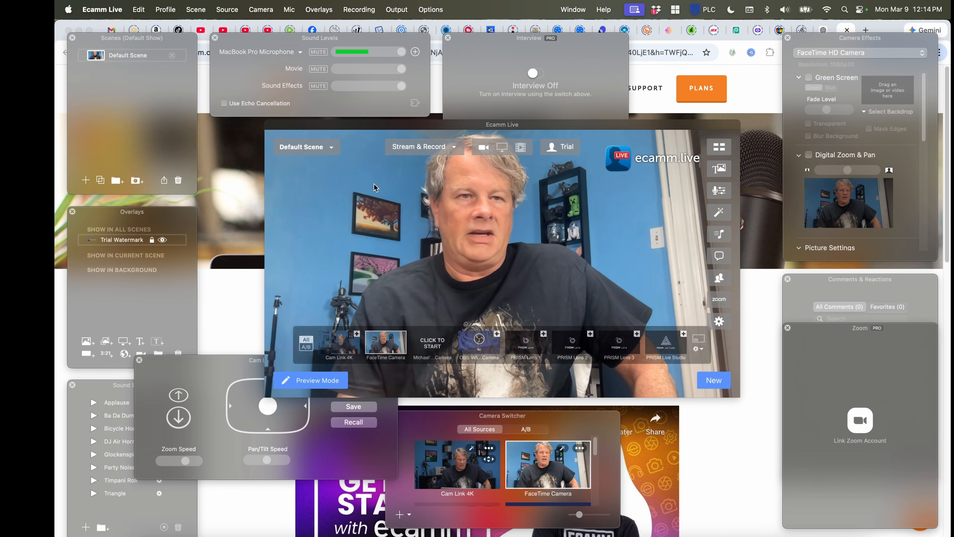
pyautogui.click(346, 347)
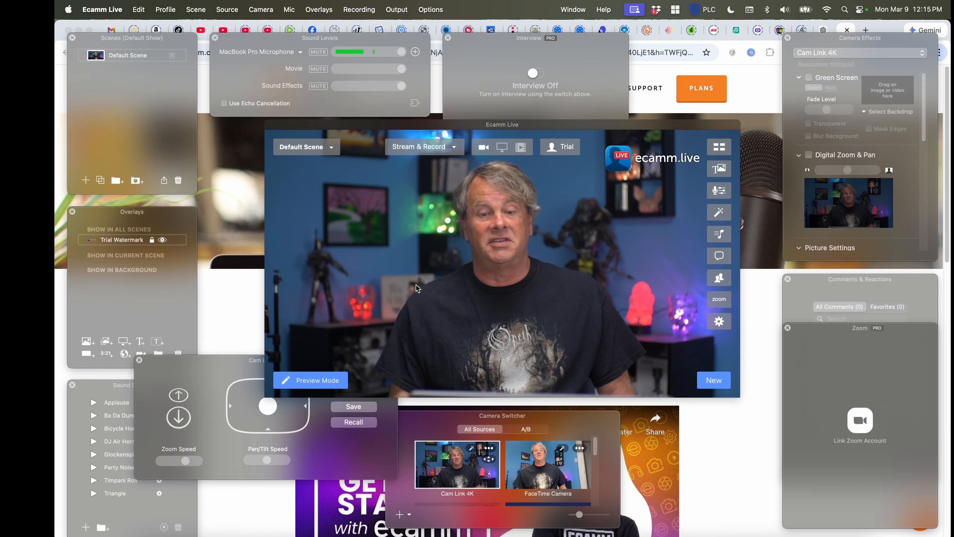
# Try to use screen sharing as the Default Scene's source and cancel the screen-capture permission request
pyautogui.click(507, 151)
pyautogui.click(471, 222)
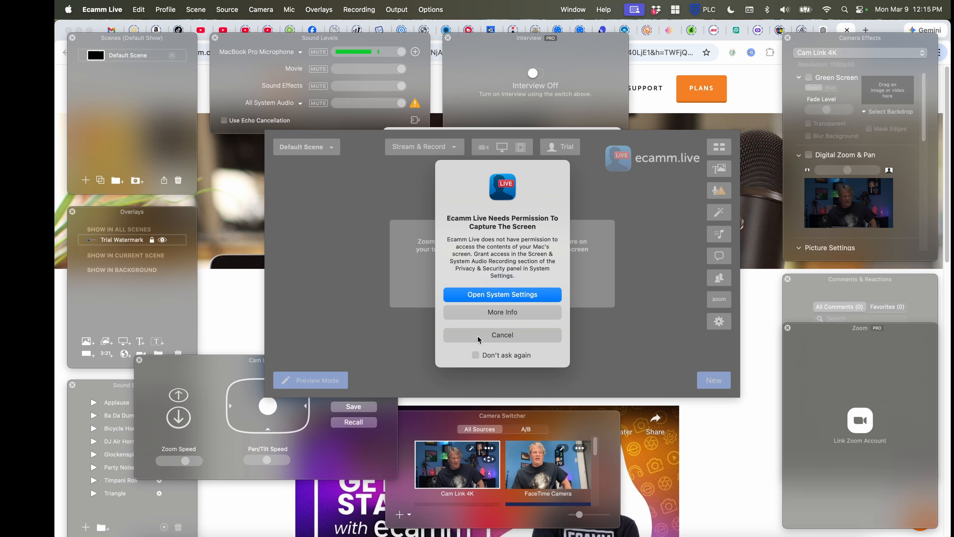
pyautogui.click(479, 337)
# Load a video file as the Default Scene's source and switch the scene back to the camera
pyautogui.click(521, 147)
pyautogui.scroll(-3, 416, 284)
pyautogui.scroll(3, 416, 285)
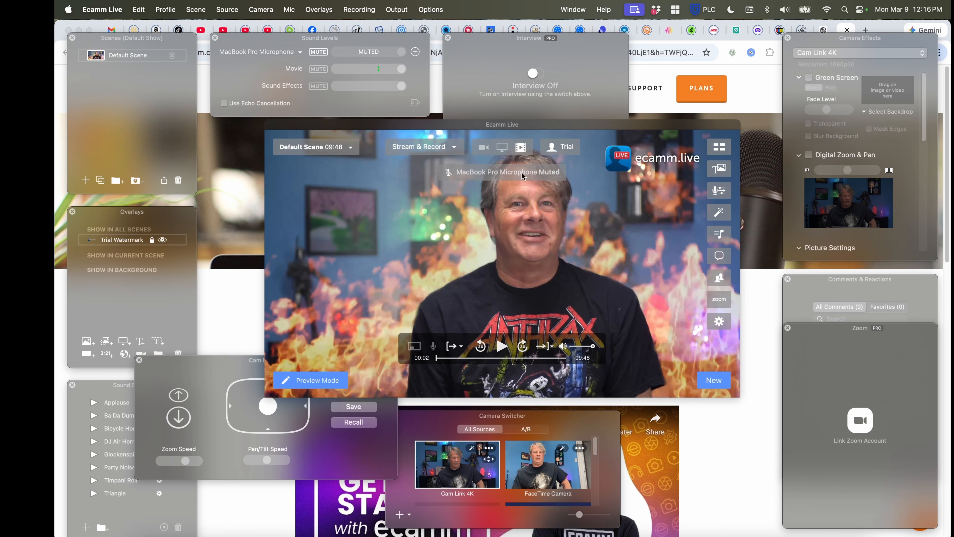
pyautogui.click(474, 149)
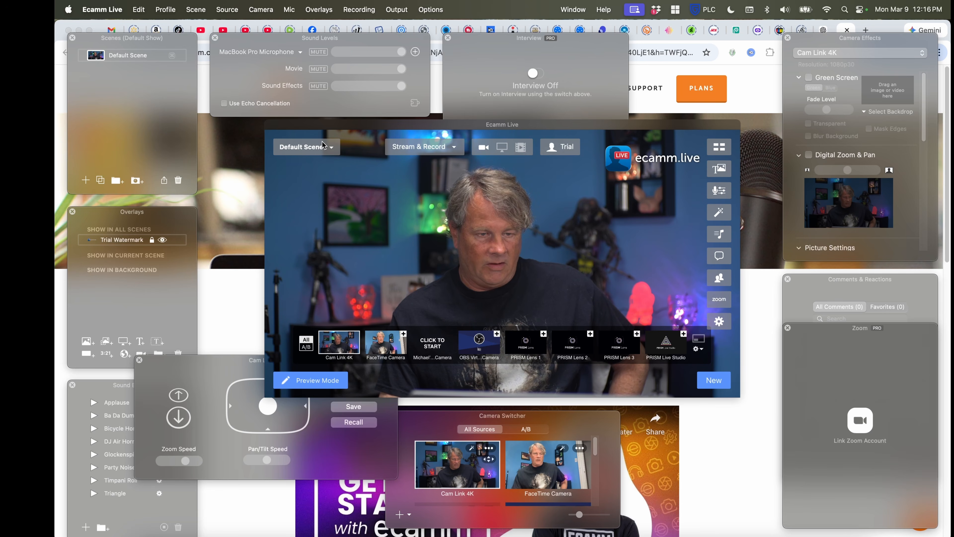
# Show the Scenes window and set the microphone source in Sound Levels to Cam Link 4K
pyautogui.click(332, 147)
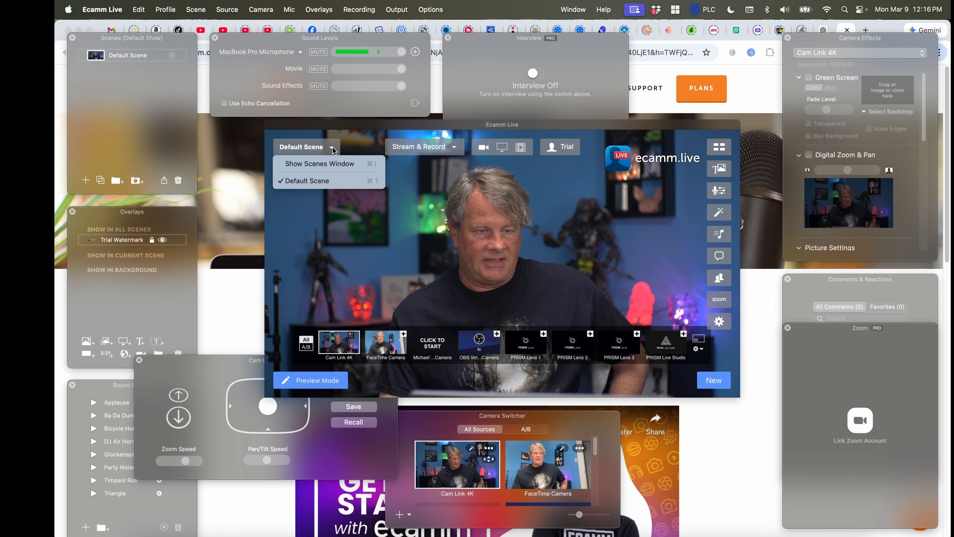
pyautogui.click(326, 164)
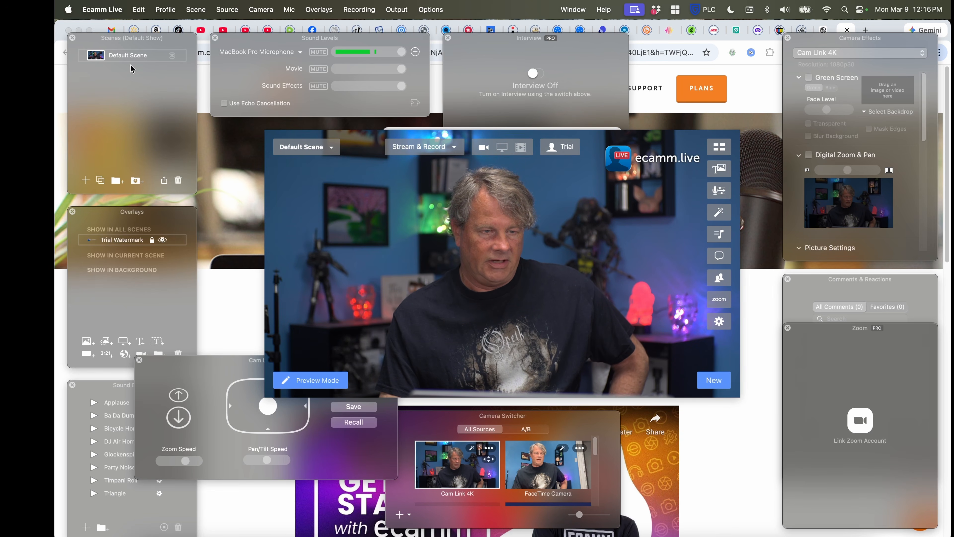
pyautogui.click(301, 53)
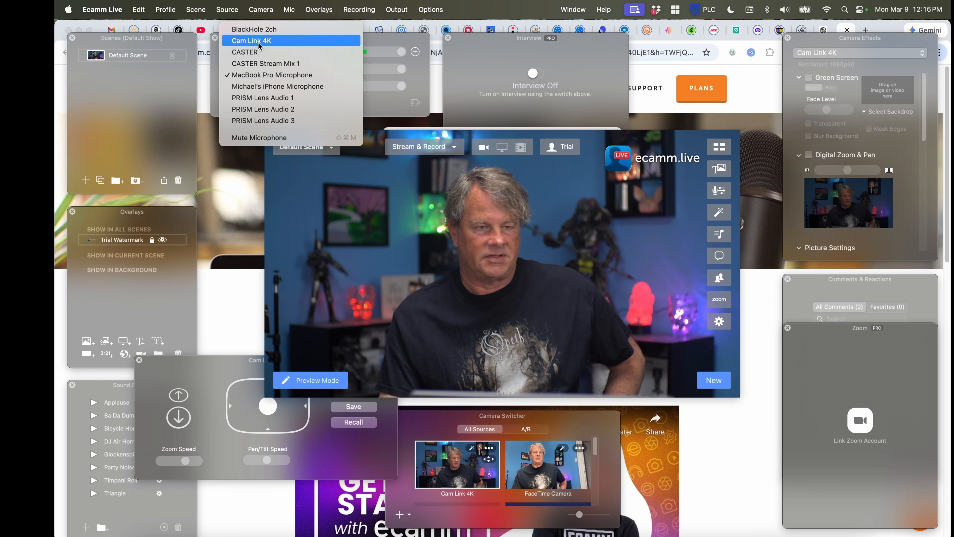
pyautogui.click(271, 36)
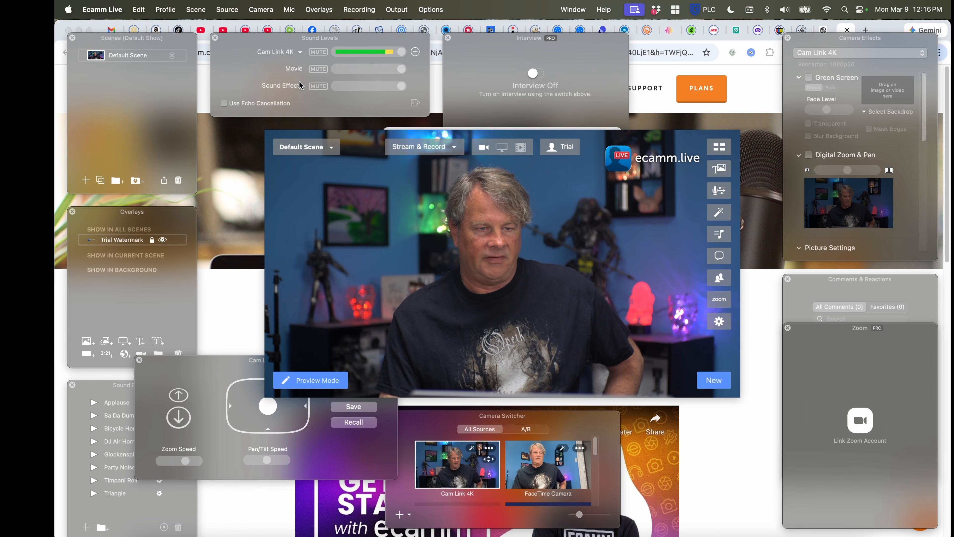
# Switch on Interview mode and decline its activation for now
pyautogui.moveTo(511, 44); pyautogui.dragTo(502, 40)
pyautogui.click(525, 71)
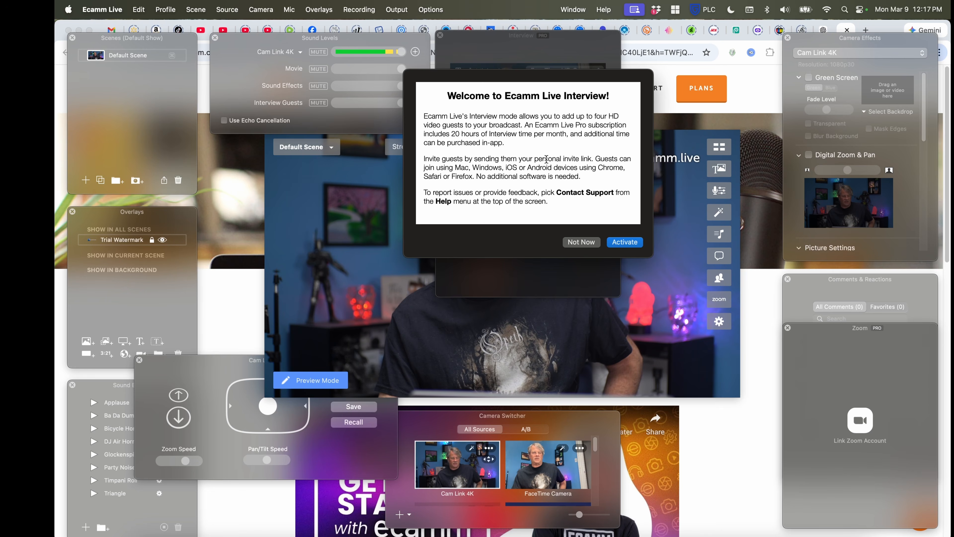
pyautogui.click(582, 242)
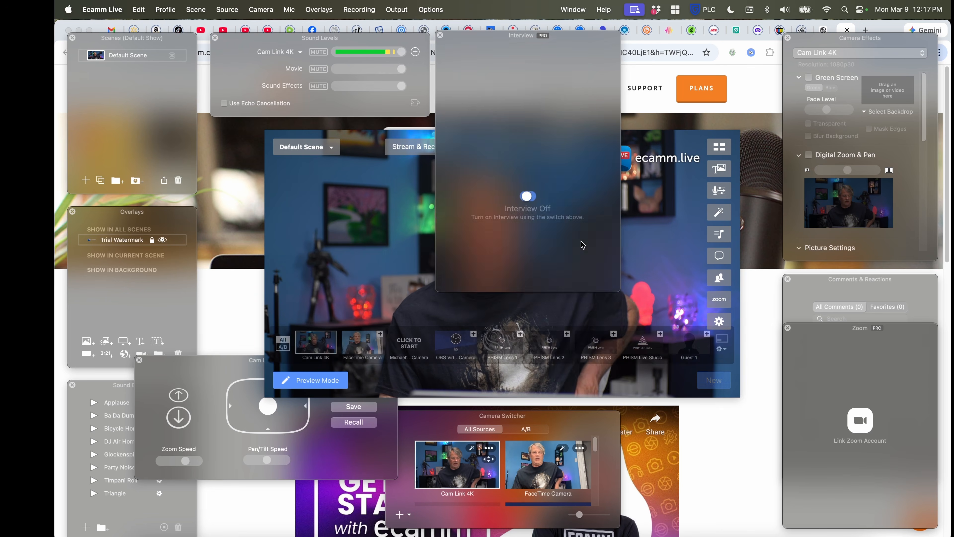
# Enable Green Screen for the Cam Link 4K camera and set a beach image as its backdrop
pyautogui.click(850, 40)
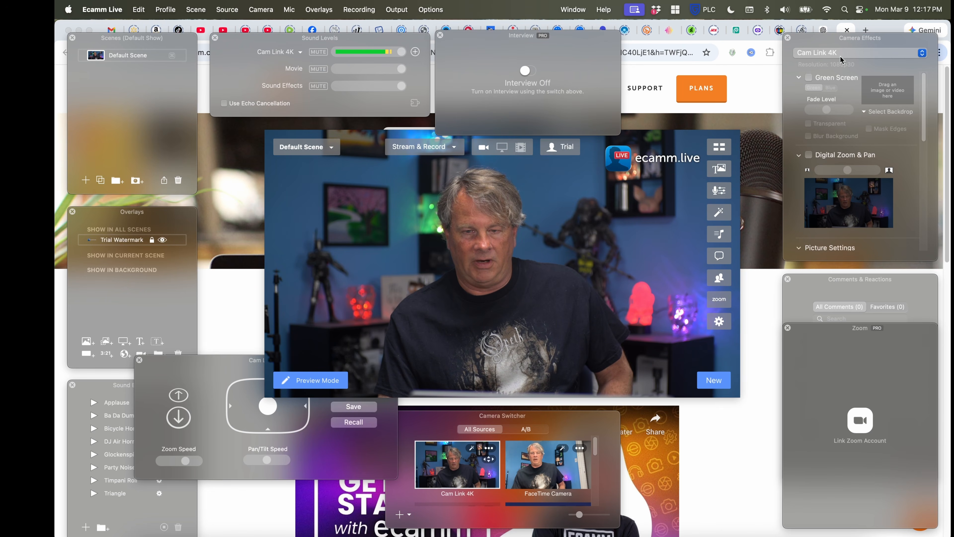
pyautogui.click(809, 78)
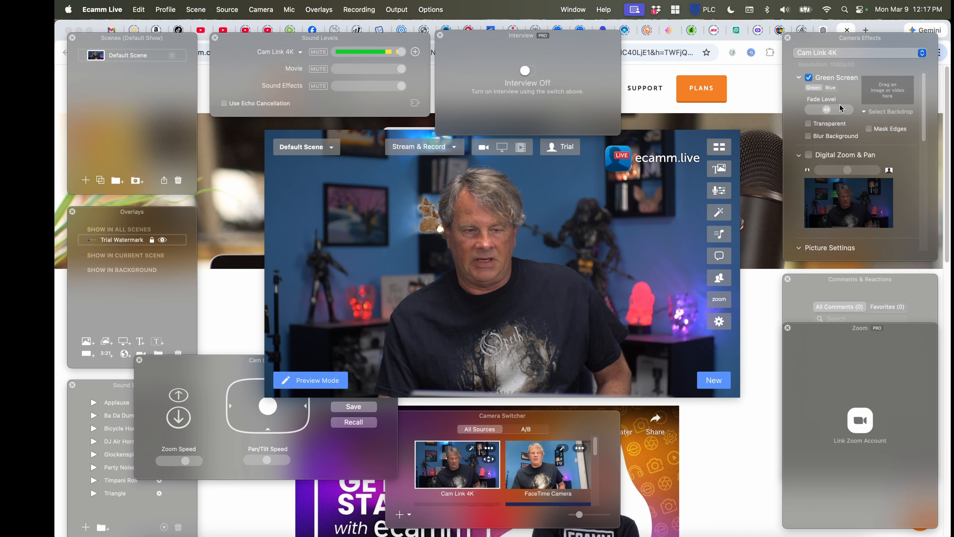
pyautogui.click(889, 99)
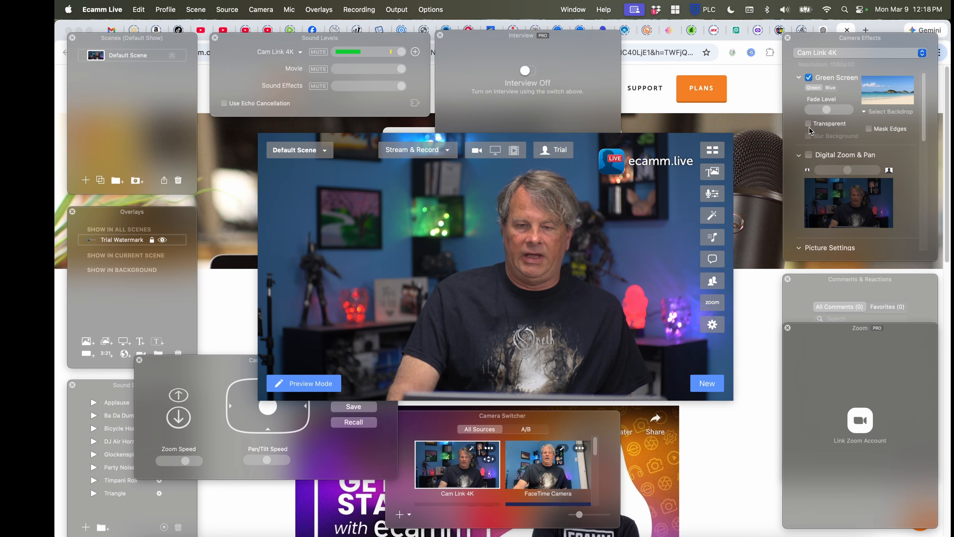
pyautogui.moveTo(478, 335)
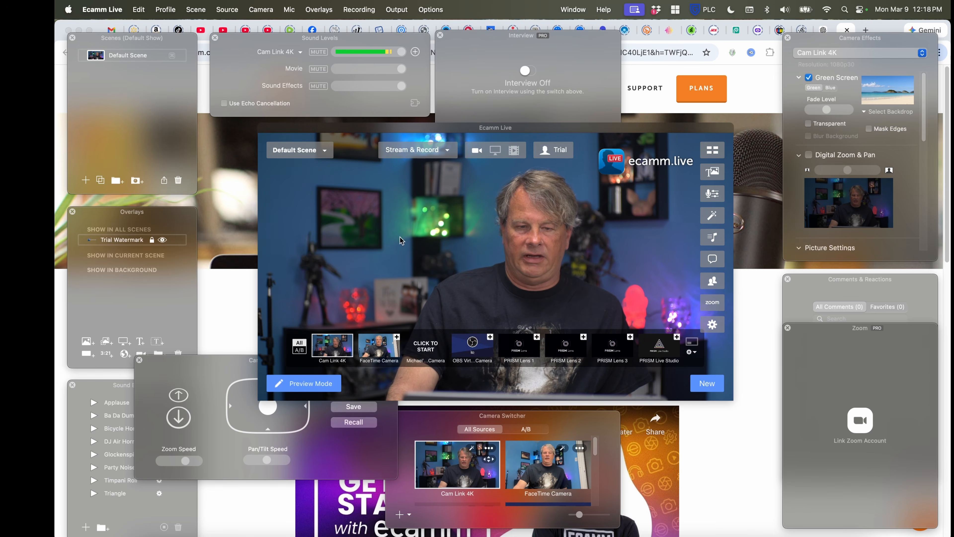
# Turn the green screen's Transparent option on and off again, and enable Digital Zoom & Pan
pyautogui.click(809, 125)
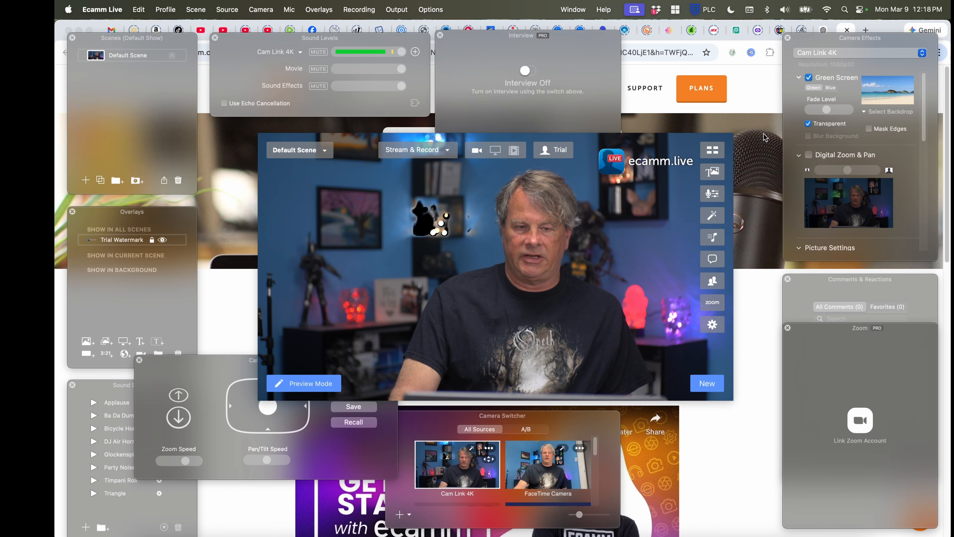
pyautogui.click(809, 125)
pyautogui.click(810, 156)
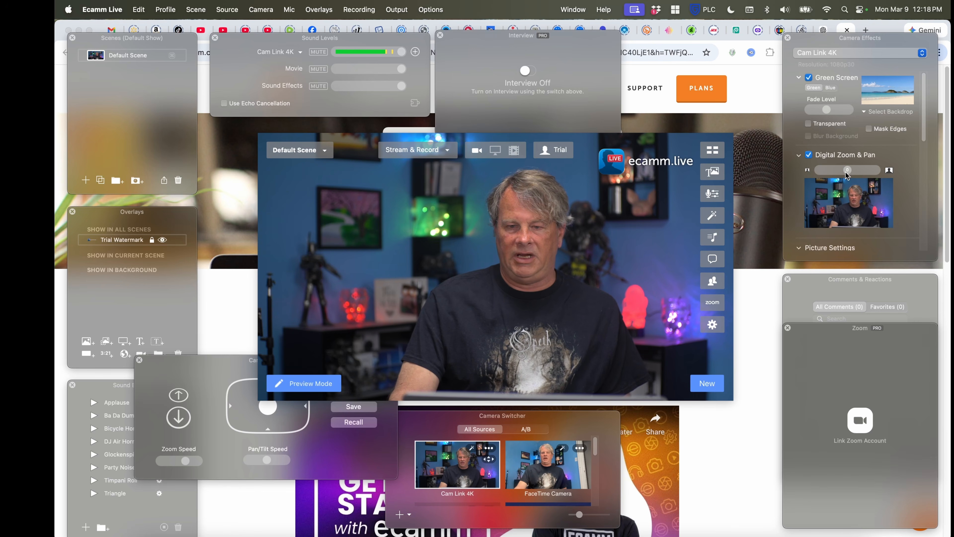
# Collapse Picture Settings and try the Mirror, Black & White and Blur Effect camera options, leaving each one off
pyautogui.click(800, 248)
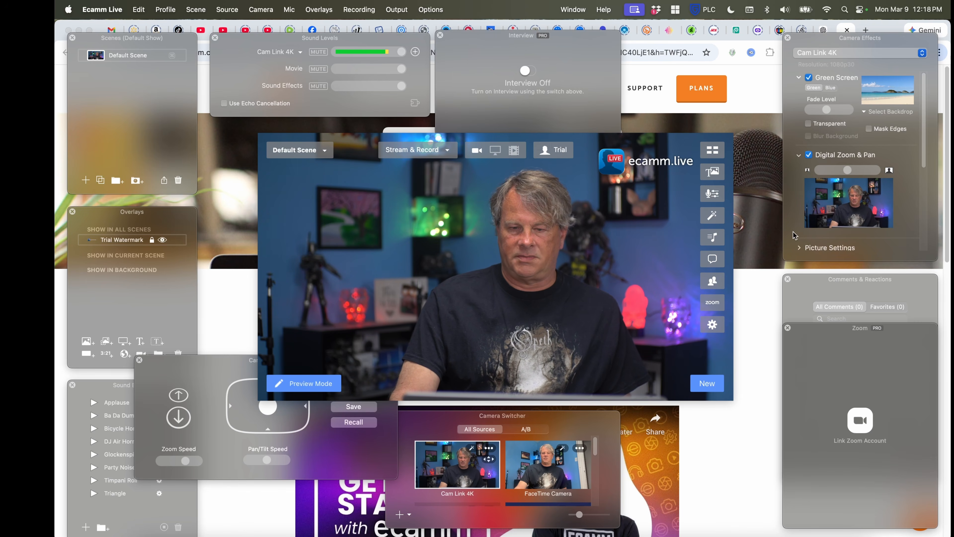
pyautogui.scroll(-8, 795, 234)
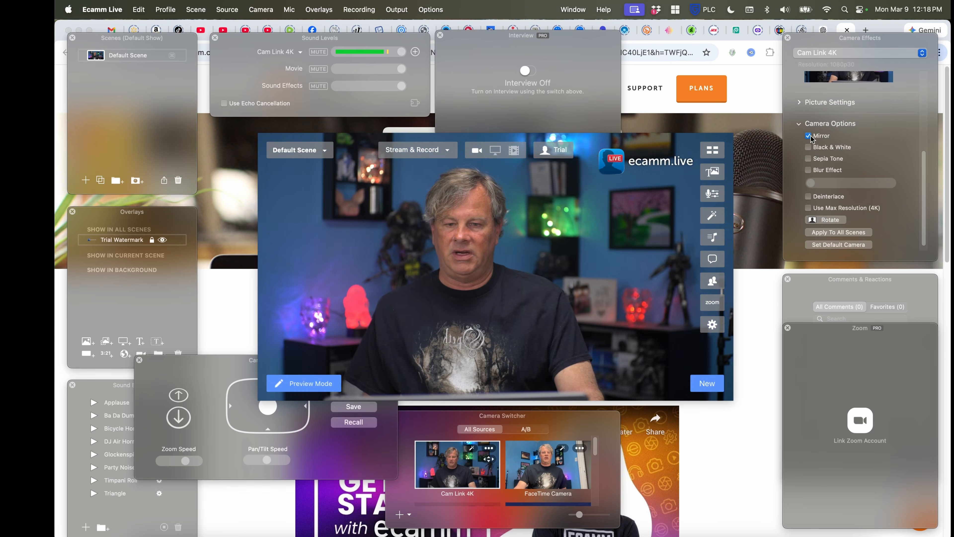
pyautogui.click(809, 147)
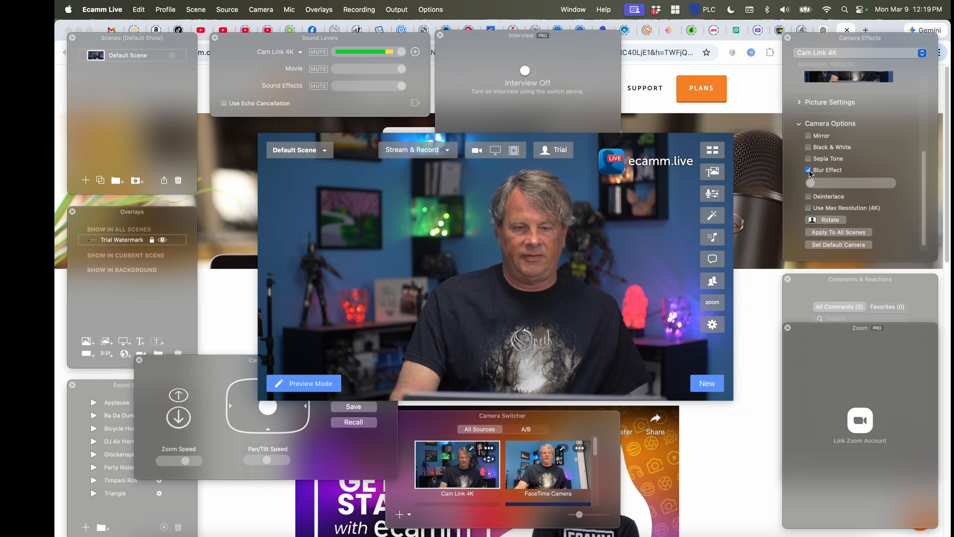
pyautogui.scroll(-1, 806, 203)
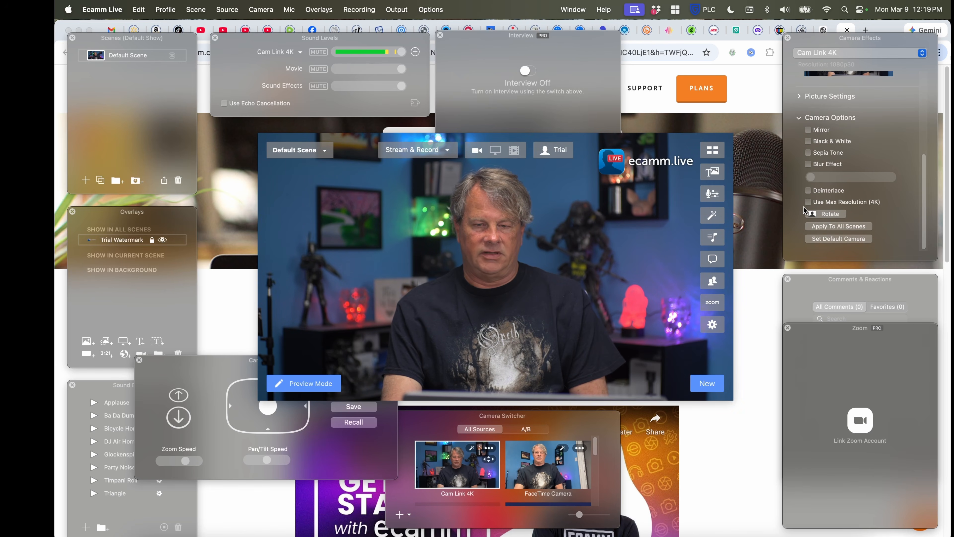
# Look through the Cam Link 4K camera effects and collapse the Picture Settings and Camera Options sections
pyautogui.scroll(1, 906, 215)
pyautogui.scroll(-1, 906, 214)
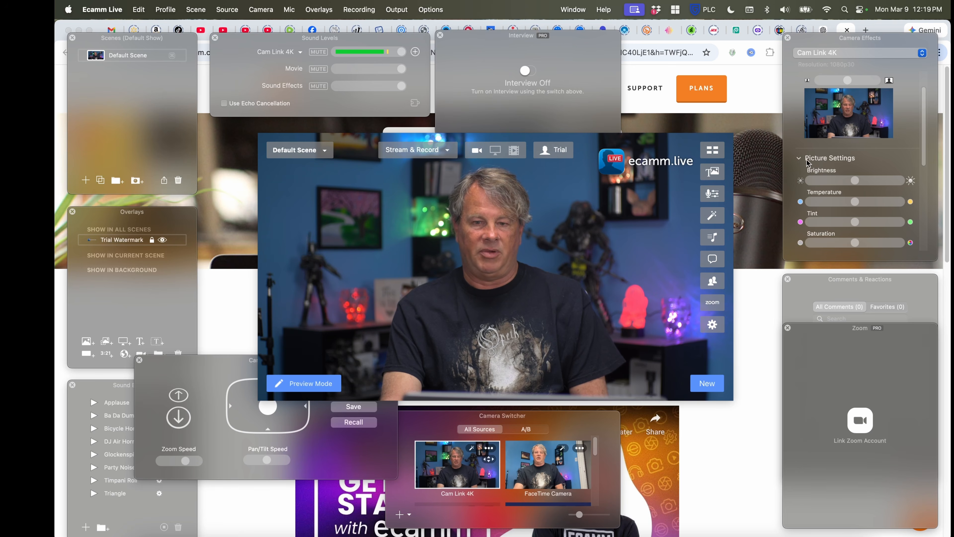
pyautogui.scroll(-3, 806, 164)
pyautogui.scroll(-1, 832, 196)
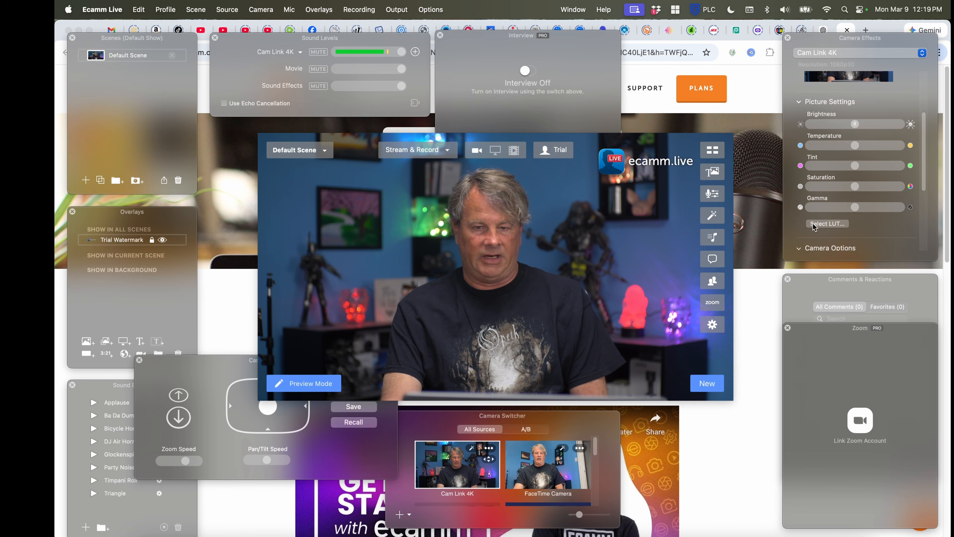
pyautogui.click(802, 107)
# Nudge the Comments & Reactions panel and close the Zoom panel that overlaps it
pyautogui.moveTo(863, 284)
pyautogui.mouseDown()
pyautogui.moveTo(807, 305)
pyautogui.moveTo(863, 305)
pyautogui.moveTo(774, 337)
pyautogui.moveTo(855, 342)
pyautogui.moveTo(866, 300)
pyautogui.mouseUp()
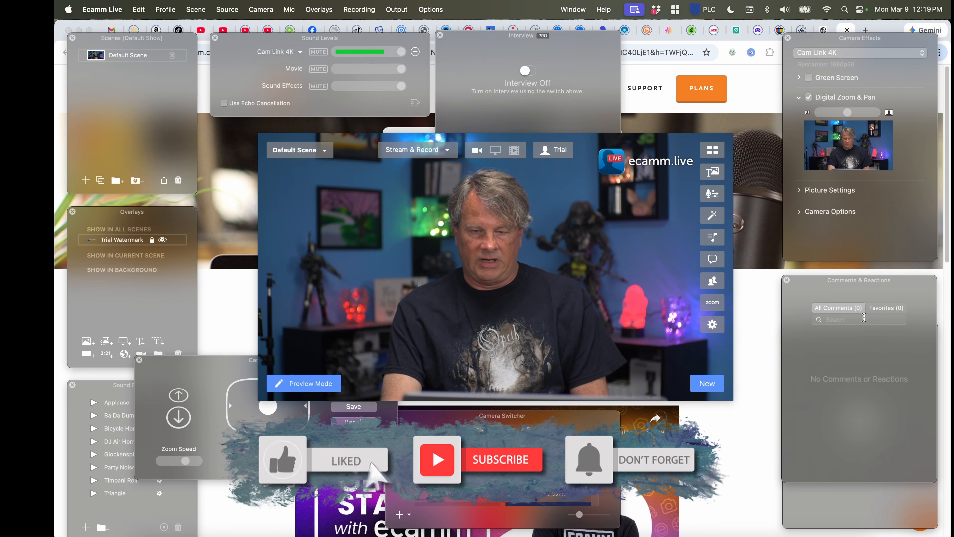
pyautogui.click(850, 519)
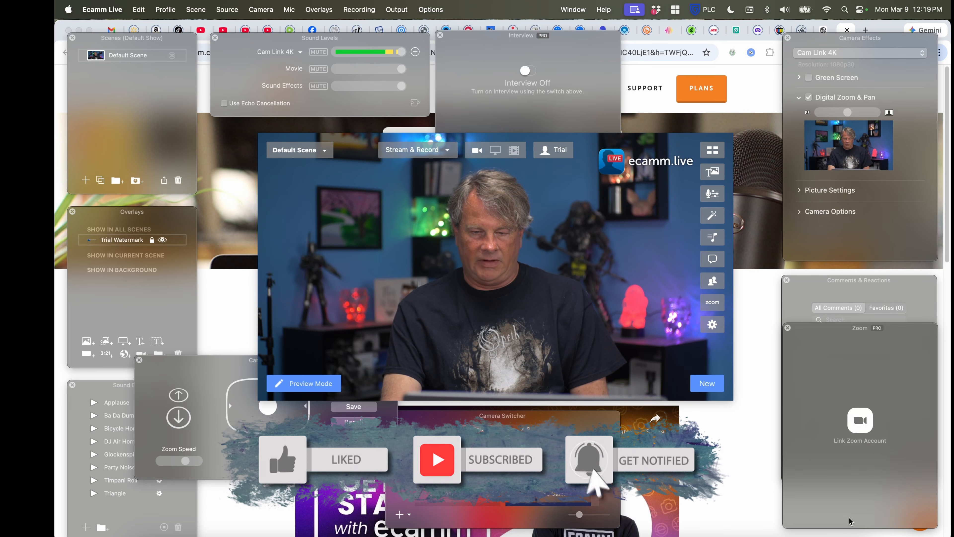
pyautogui.moveTo(831, 327); pyautogui.dragTo(828, 332)
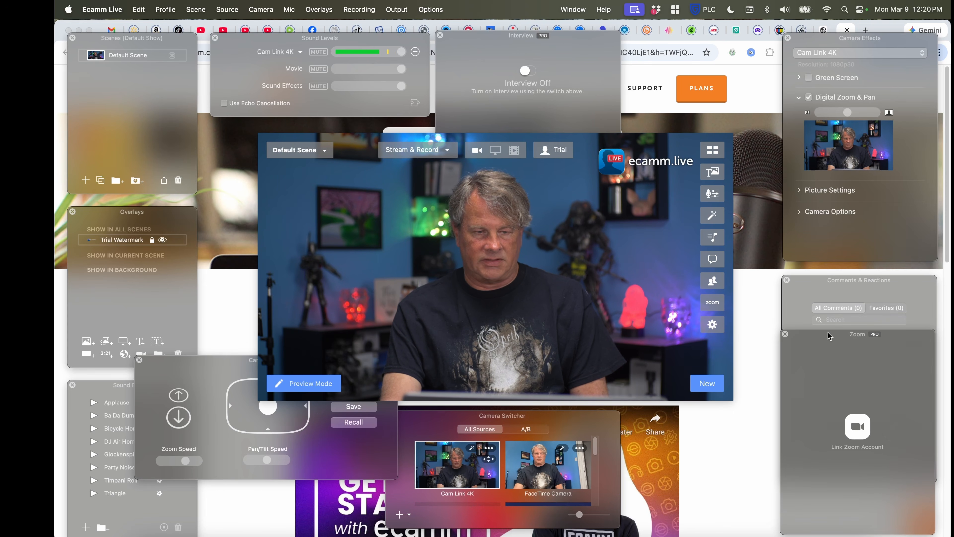
pyautogui.click(785, 334)
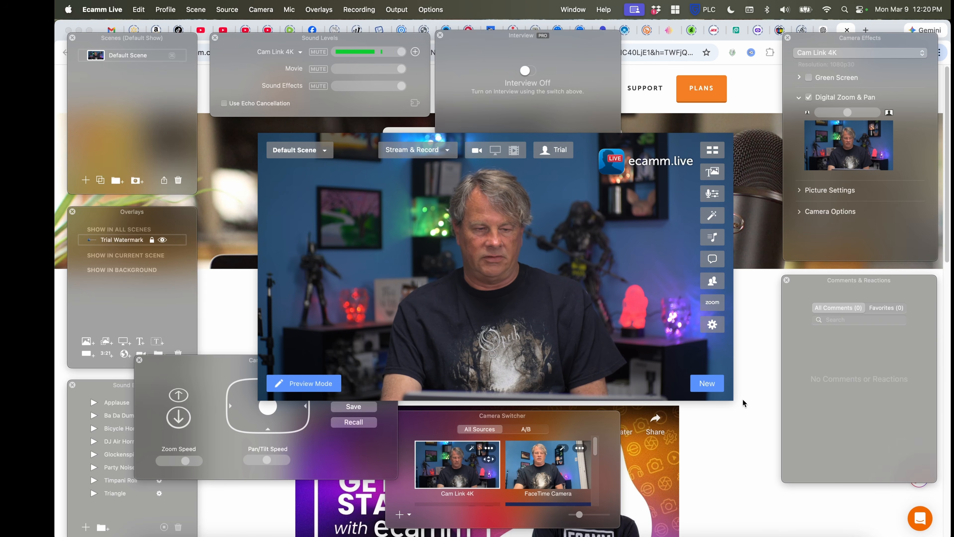
# Move the Camera Switcher beside the camera control panel, and switch to FaceTime Camera and back to Cam Link 4K
pyautogui.moveTo(526, 416); pyautogui.dragTo(624, 421)
pyautogui.click(635, 467)
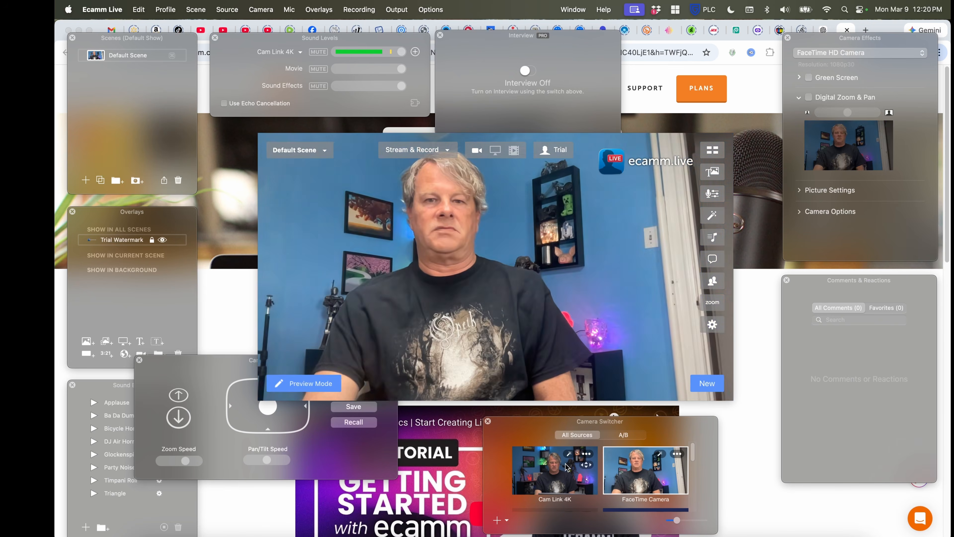
pyautogui.click(568, 467)
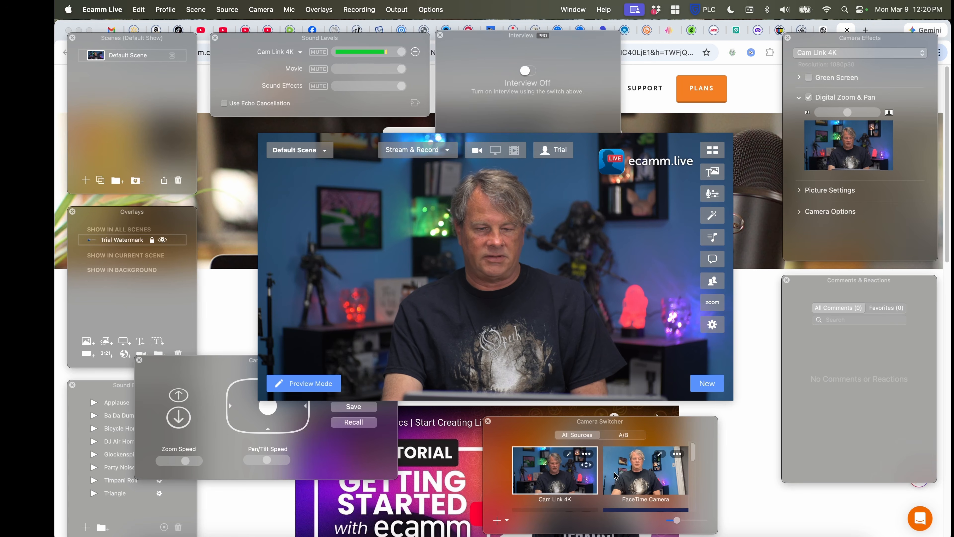
# Look through the other sources in the Camera Switcher, including the iPhone, OBS Virtual Camera and PRISM entries
pyautogui.scroll(-2, 574, 480)
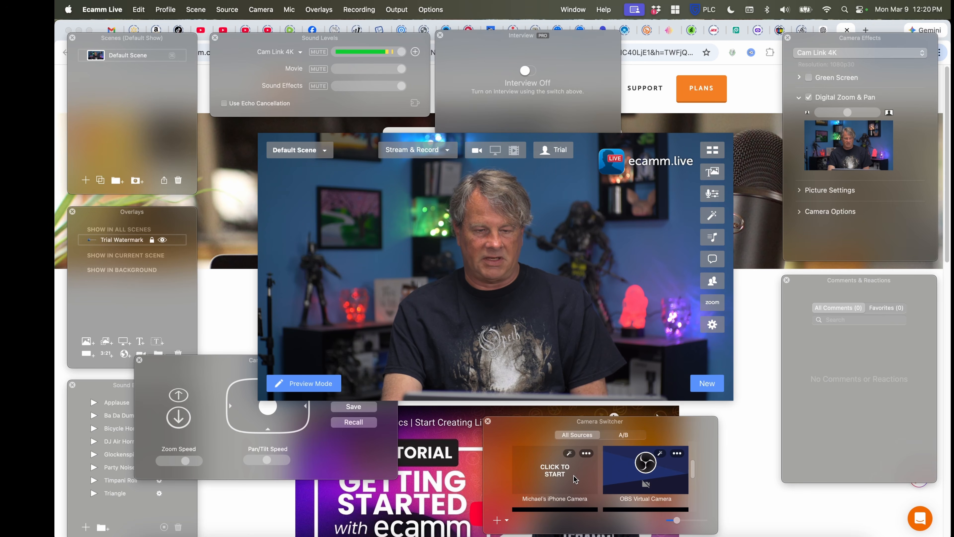
pyautogui.scroll(-2, 575, 479)
pyautogui.scroll(2, 575, 480)
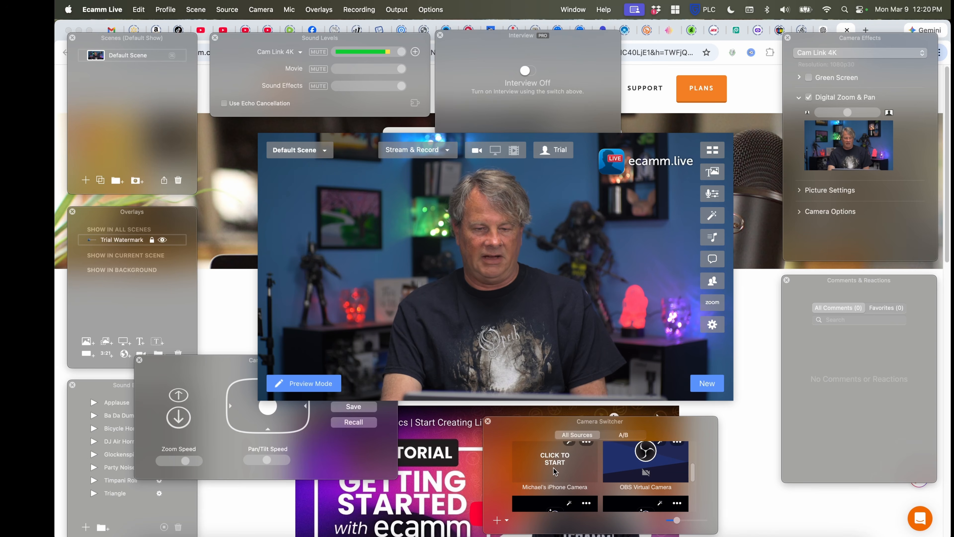
pyautogui.scroll(-2, 574, 473)
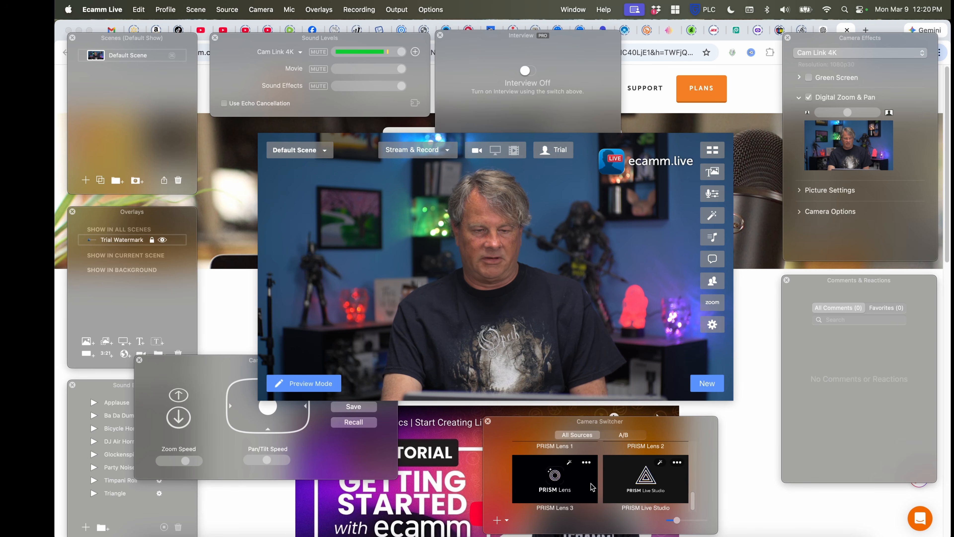
pyautogui.scroll(3, 586, 486)
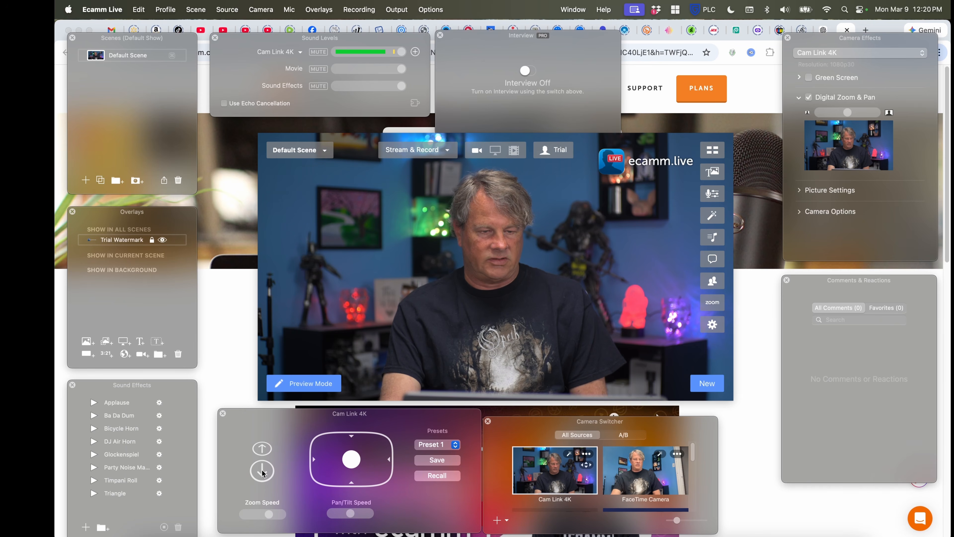
# Try the Cam Link 4K pan and tilt control, and close its camera control panel
pyautogui.moveTo(353, 464)
pyautogui.mouseDown()
pyautogui.moveTo(367, 453)
pyautogui.moveTo(343, 460)
pyautogui.mouseUp()
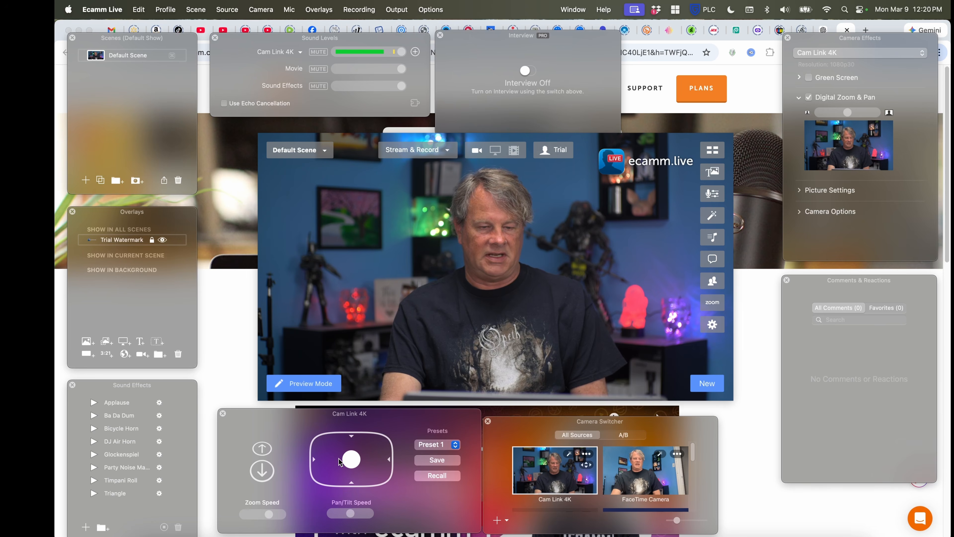
pyautogui.moveTo(447, 418); pyautogui.dragTo(431, 421)
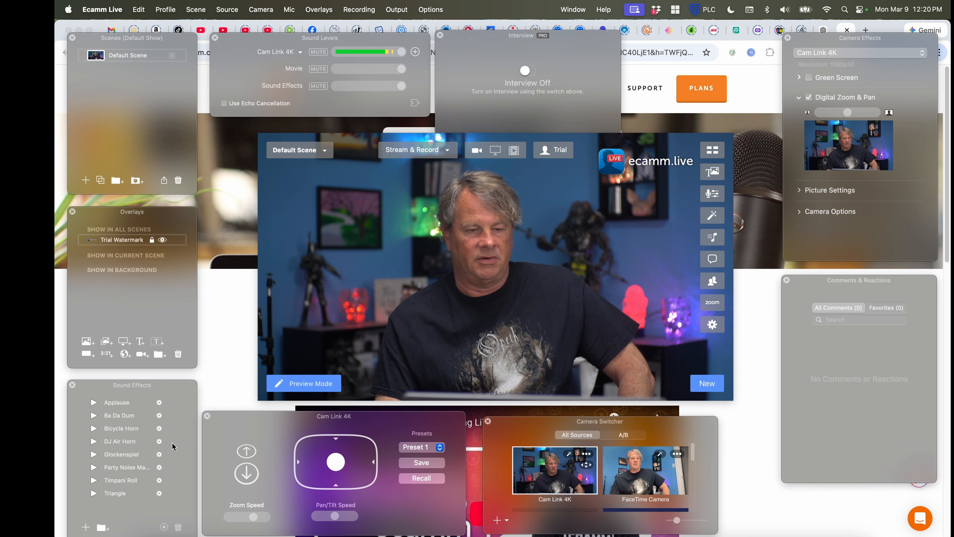
pyautogui.click(207, 415)
# Shift the Sound Effects panel slightly, and dismiss the sound effects audio feedback warning without using echo cancellation
pyautogui.moveTo(140, 384)
pyautogui.mouseDown()
pyautogui.moveTo(161, 384)
pyautogui.moveTo(143, 376)
pyautogui.mouseUp()
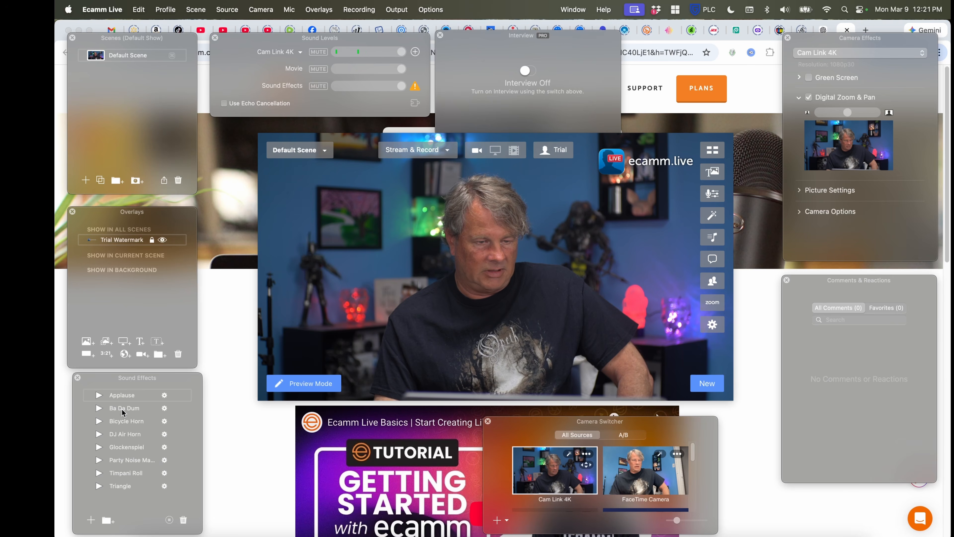
pyautogui.moveTo(577, 263)
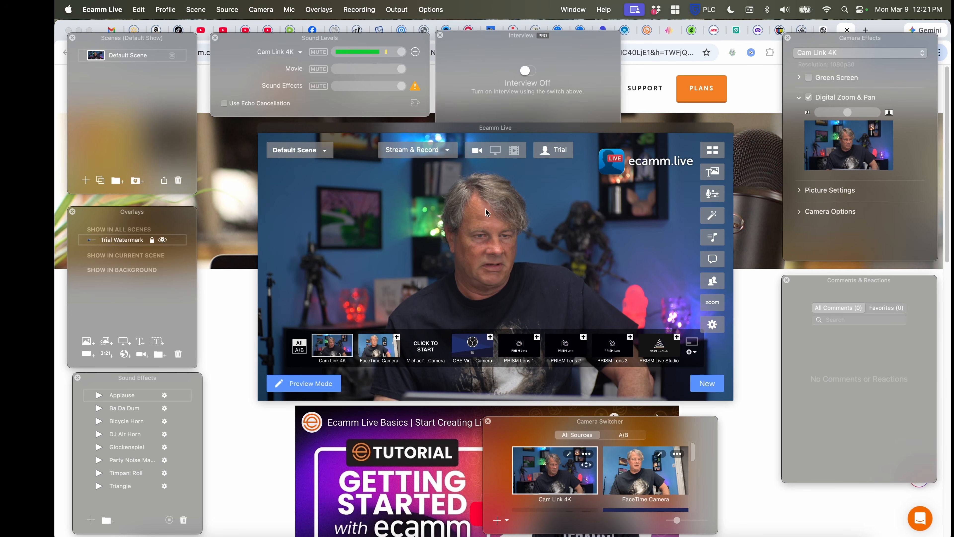
pyautogui.click(414, 87)
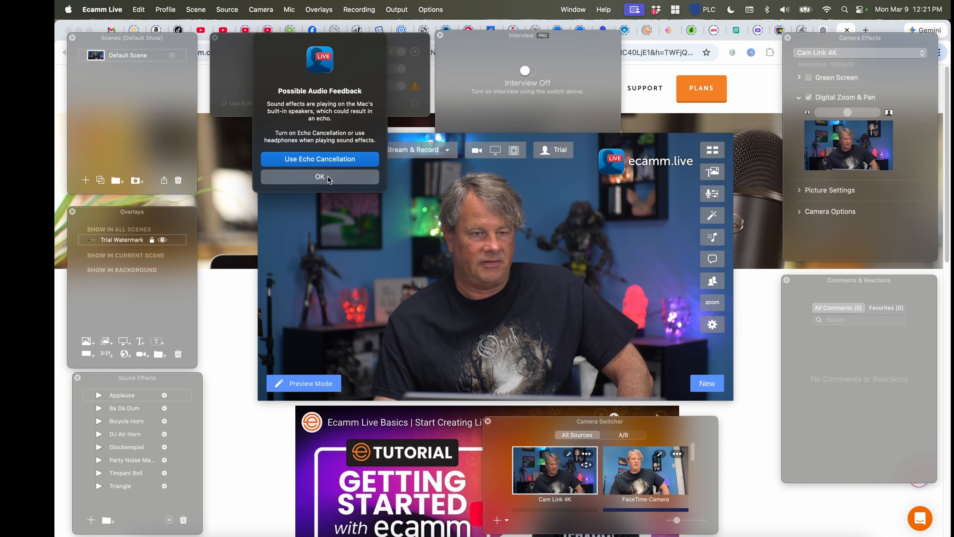
pyautogui.click(310, 177)
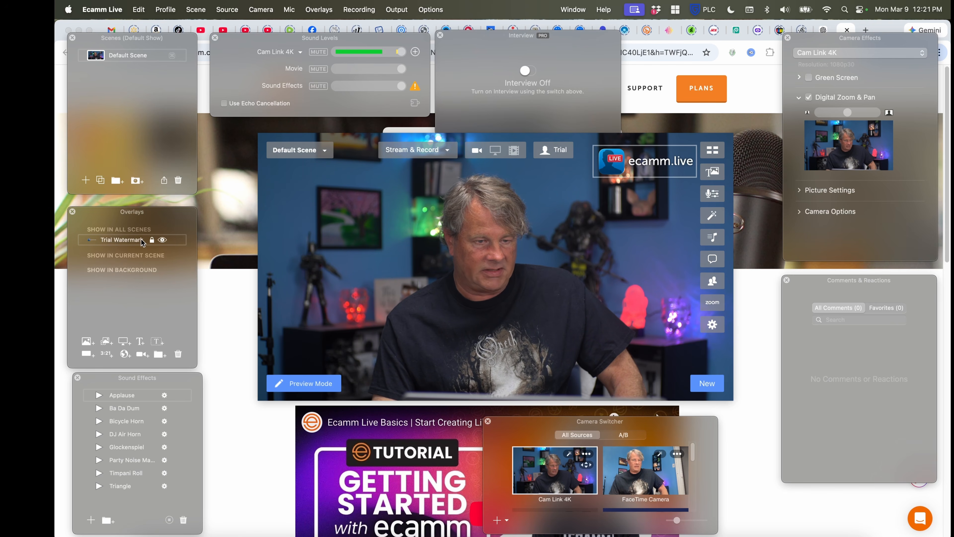
# Add a screen share overlay to the current scene and open System Settings for the screen capture permission
pyautogui.moveTo(629, 174)
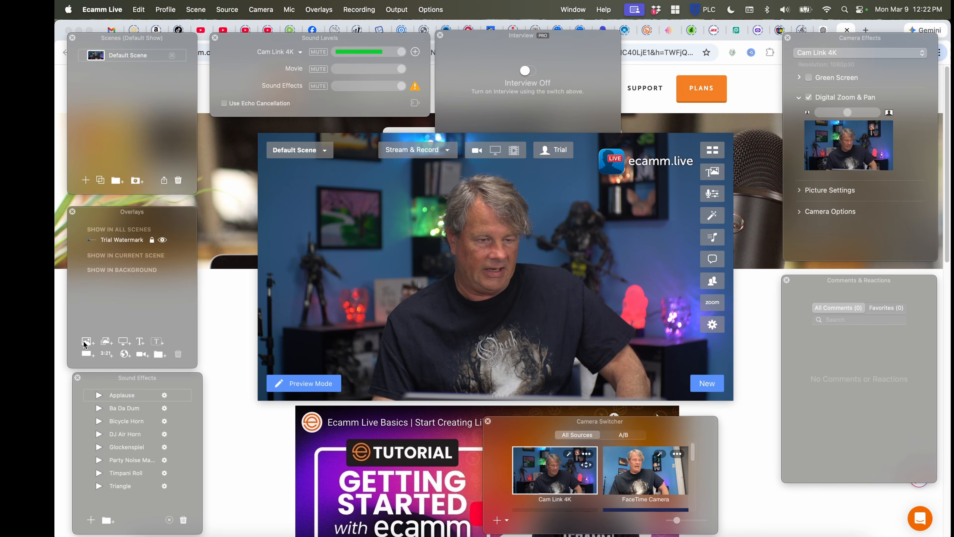
pyautogui.click(85, 342)
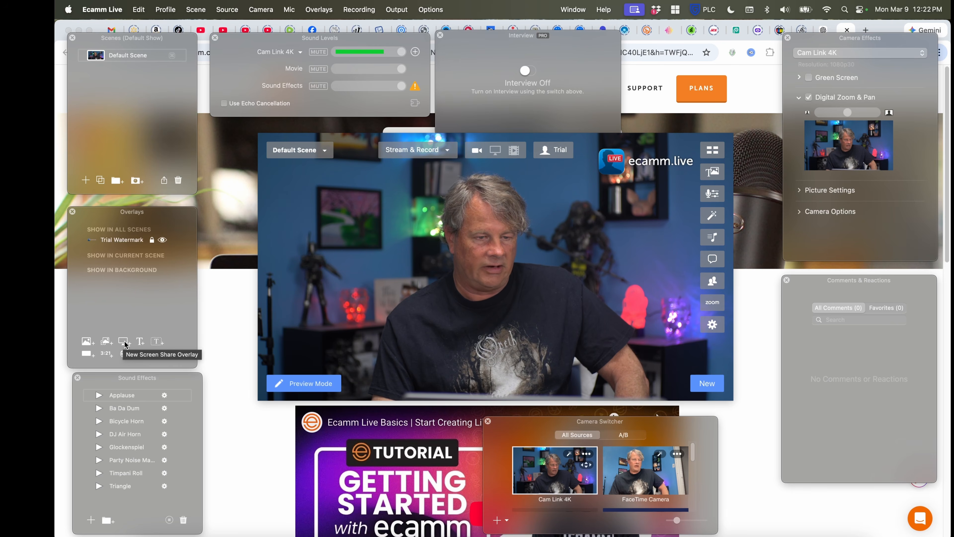
pyautogui.click(124, 341)
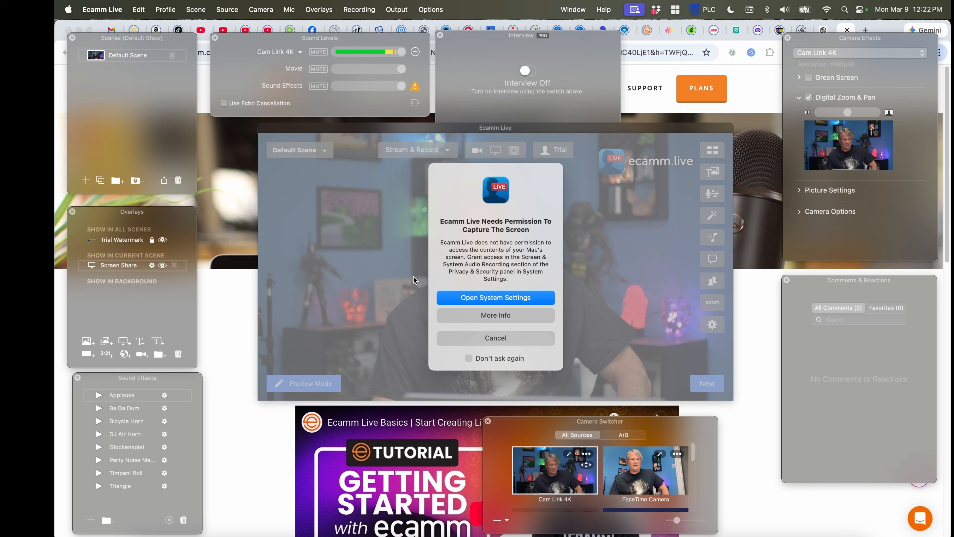
pyautogui.click(495, 297)
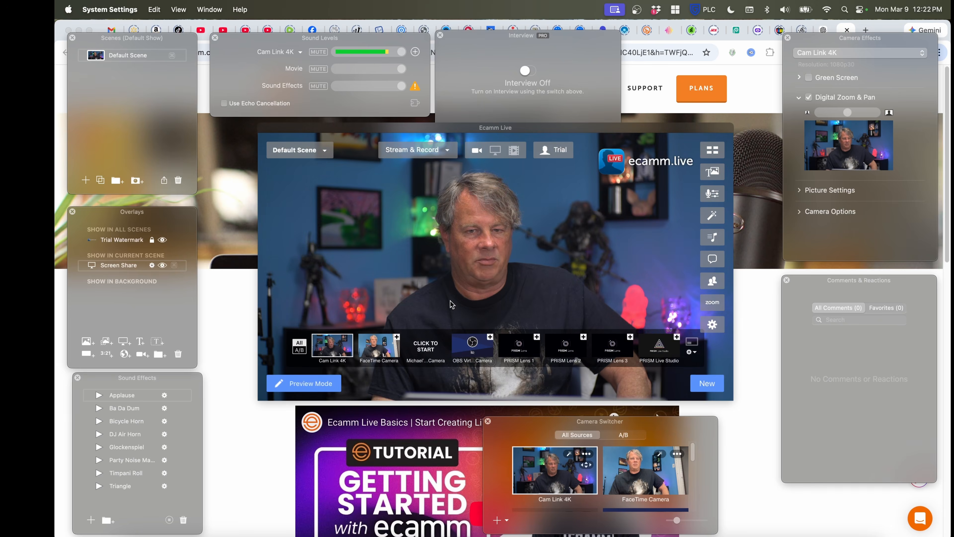
# Reposition the screen share overlay in the preview and set it to show the Secondary Display
pyautogui.click(547, 229)
pyautogui.moveTo(547, 228); pyautogui.dragTo(546, 255)
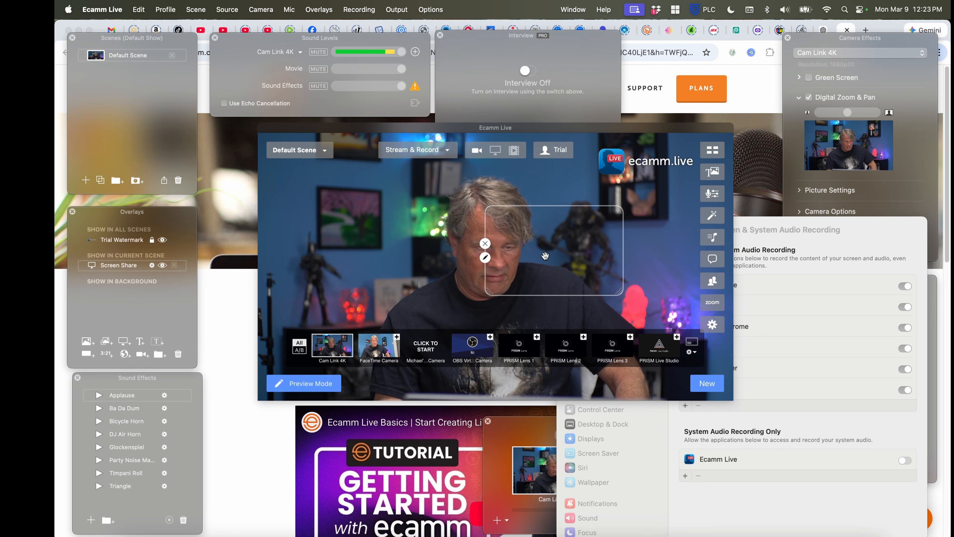
pyautogui.click(153, 266)
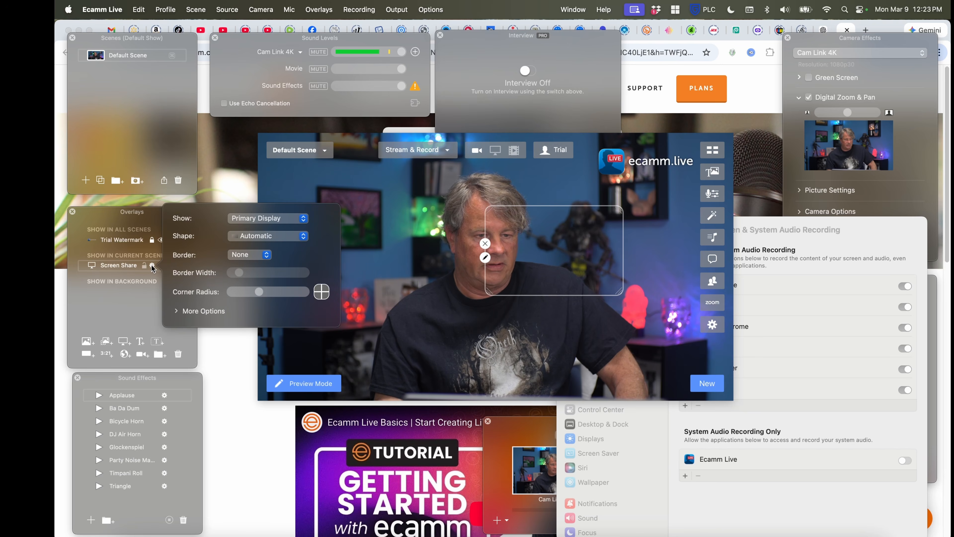
pyautogui.click(306, 221)
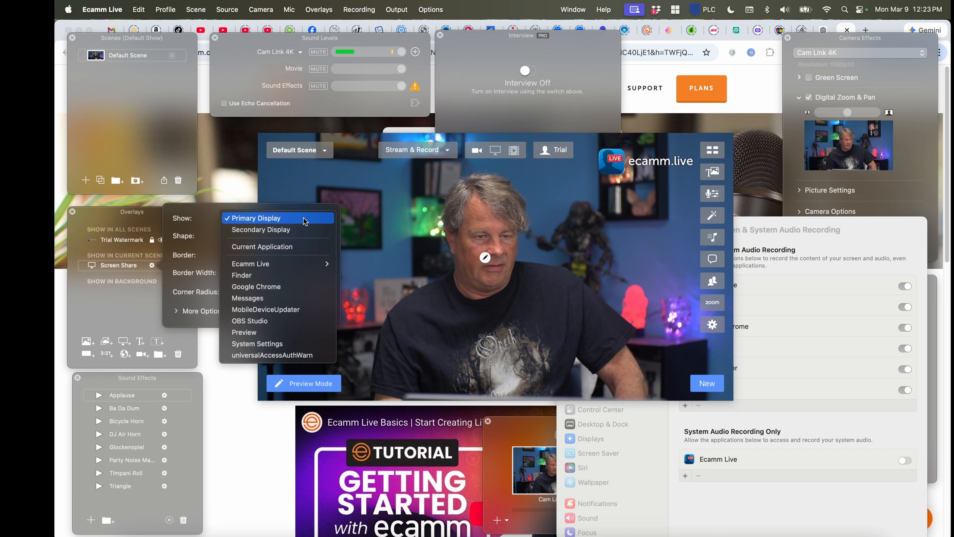
pyautogui.click(284, 233)
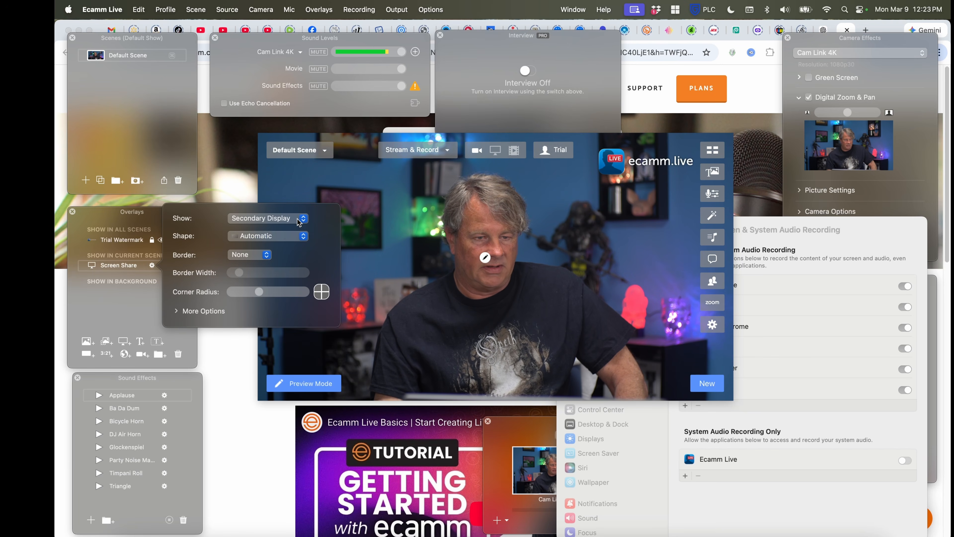
# Give the screen share overlay a Color border and expand its additional options
pyautogui.click(251, 255)
pyautogui.click(250, 267)
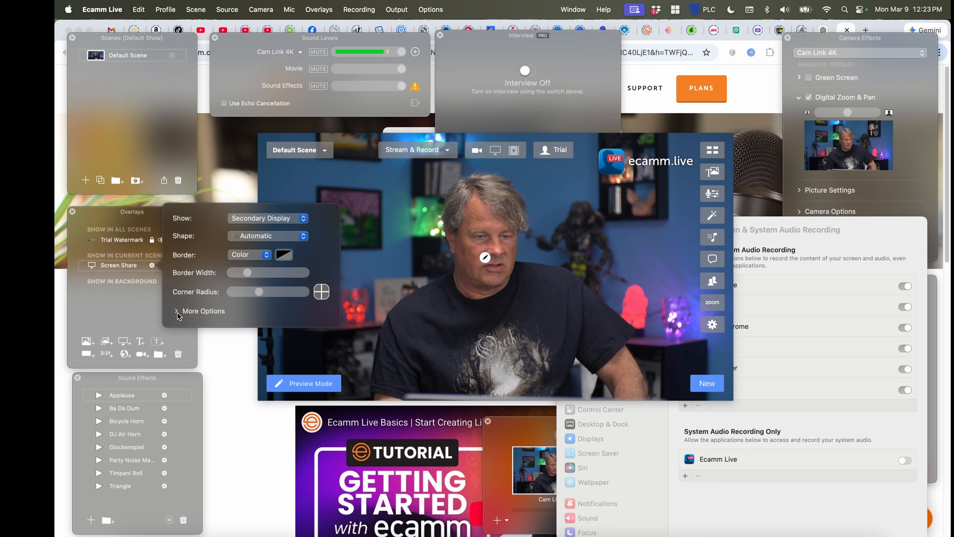
pyautogui.click(198, 311)
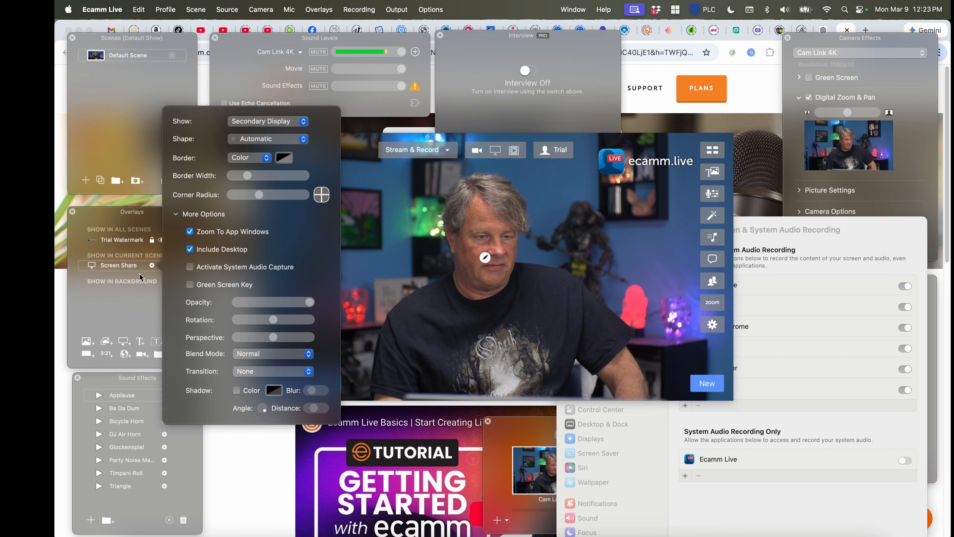
# Set the screen share overlay to show Google Chrome and reposition it in the preview
pyautogui.click(413, 112)
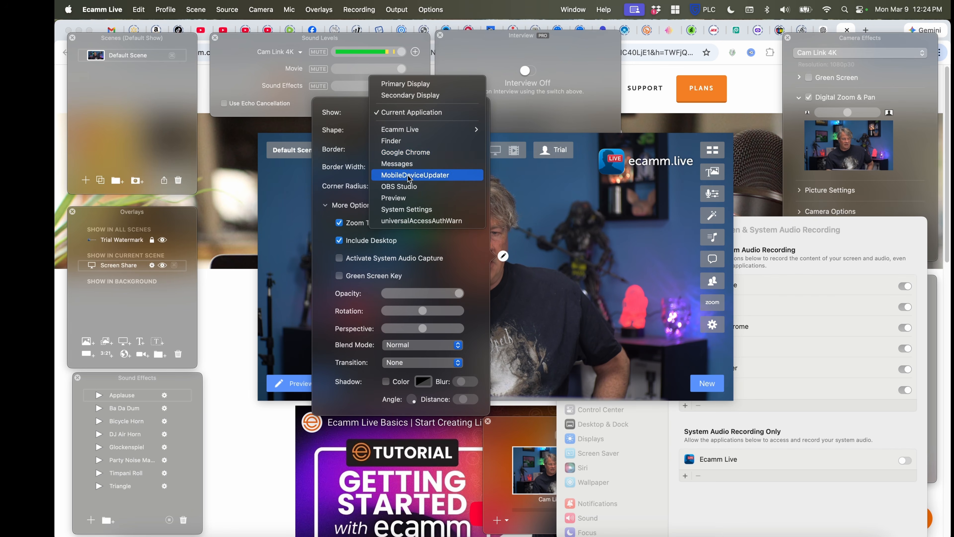
pyautogui.click(411, 156)
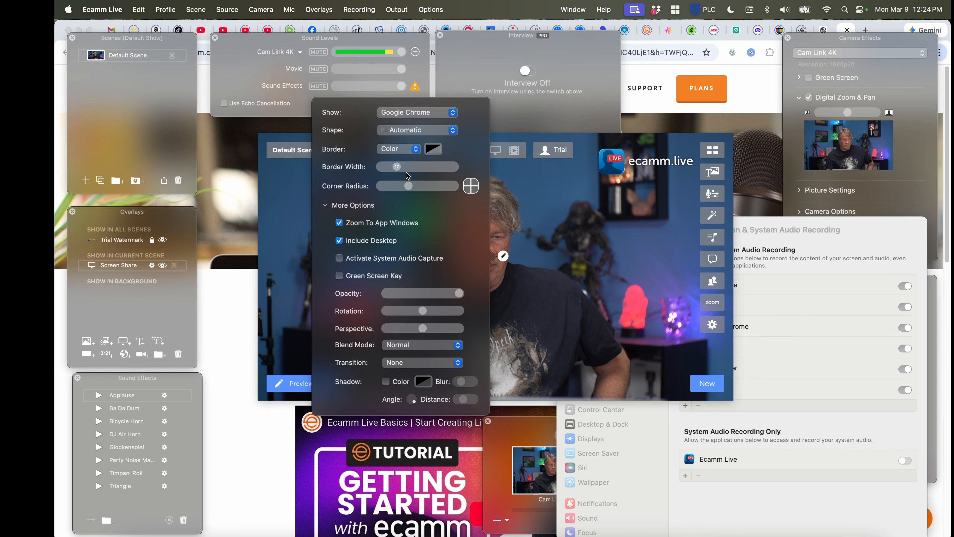
pyautogui.click(533, 245)
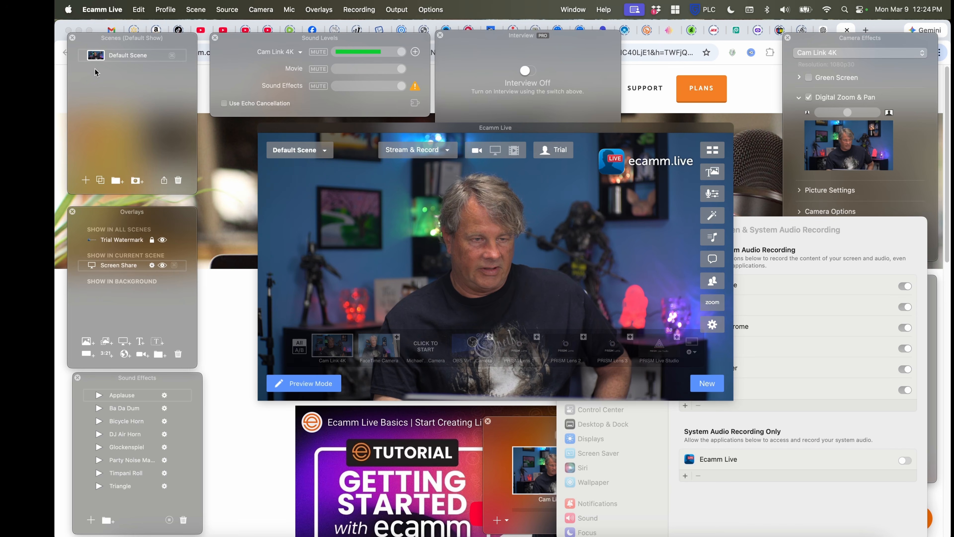
pyautogui.moveTo(574, 265); pyautogui.dragTo(575, 244)
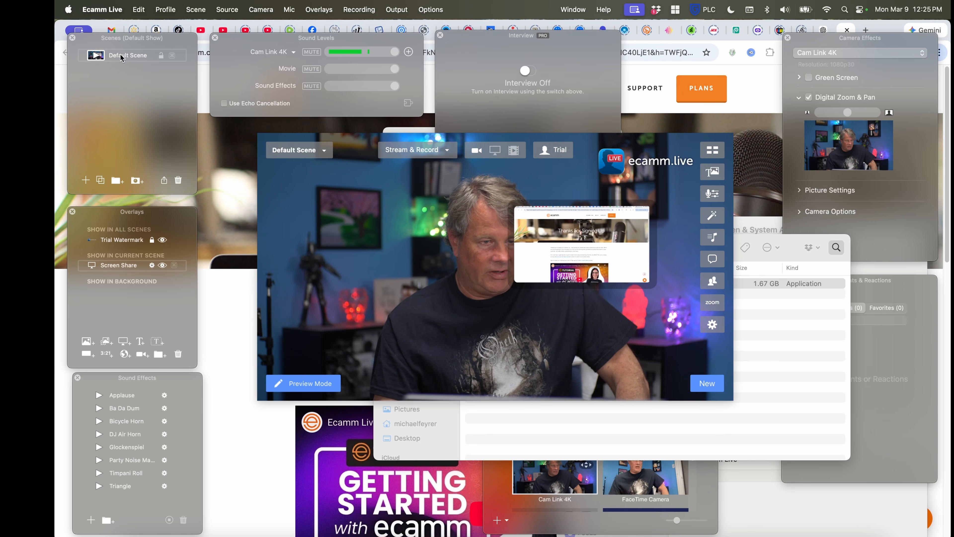
# Create a new scene, try Cam Link 4K and FaceTime Camera in it, and switch its main source to screen sharing
pyautogui.click(85, 180)
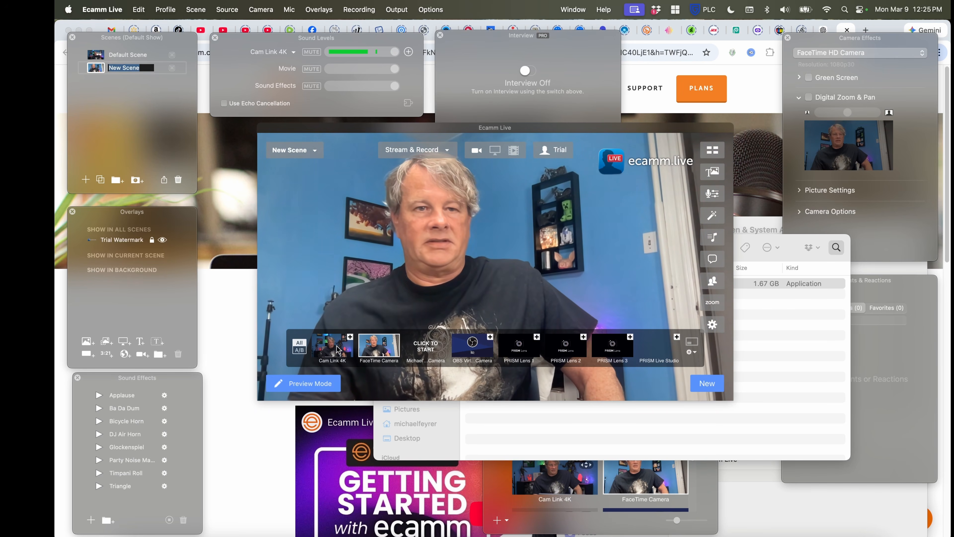
pyautogui.click(353, 348)
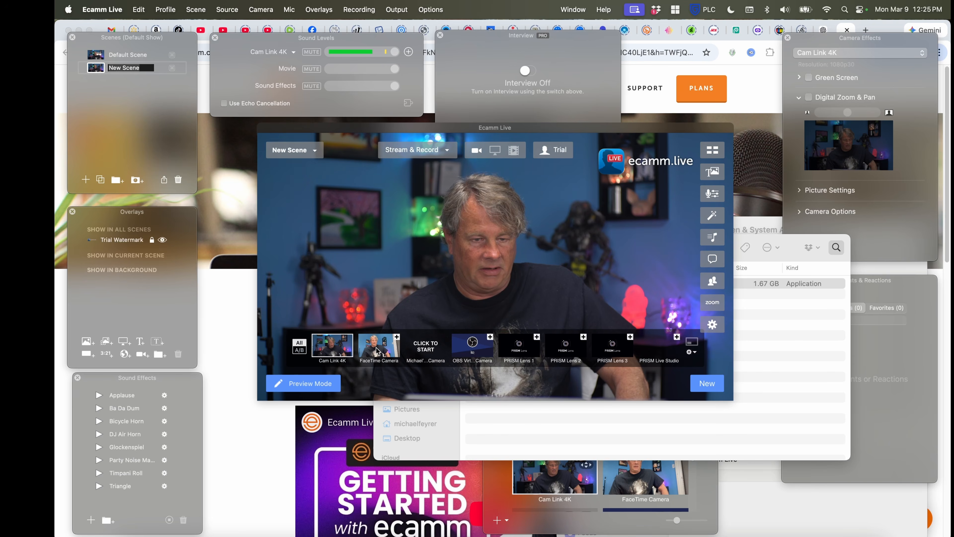
pyautogui.click(373, 350)
pyautogui.click(496, 152)
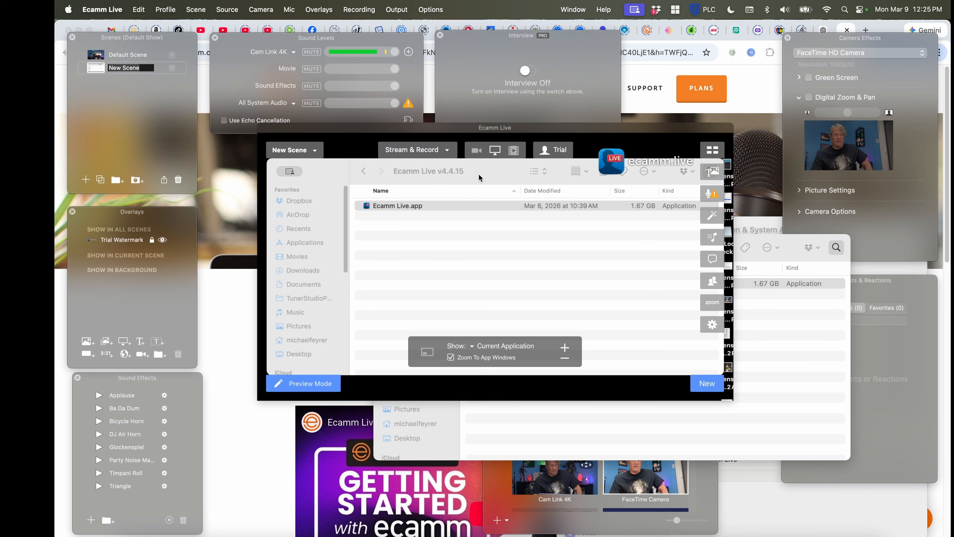
# Reposition the main window, check the sources available for the new scene's screen share, and adjust its zoom in and out
pyautogui.moveTo(509, 171); pyautogui.dragTo(543, 181)
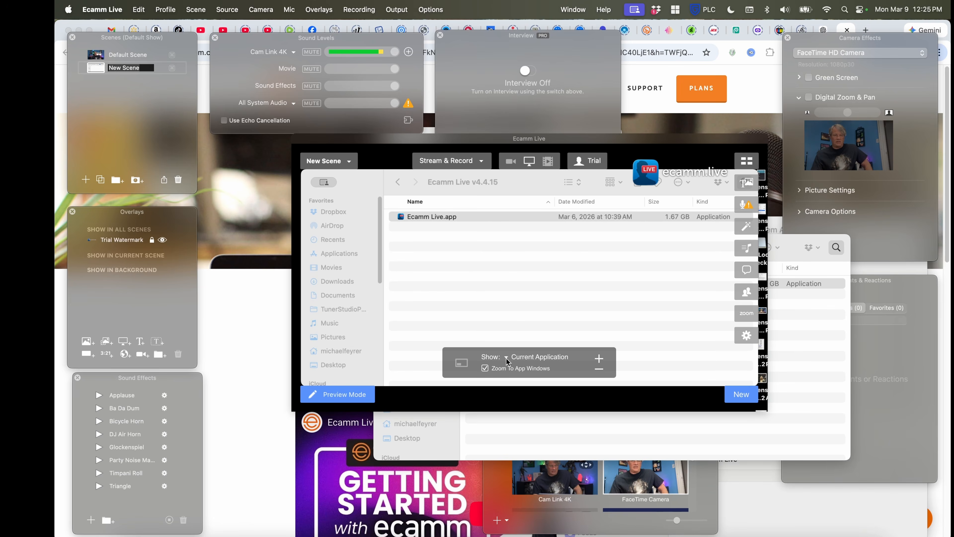
pyautogui.click(507, 358)
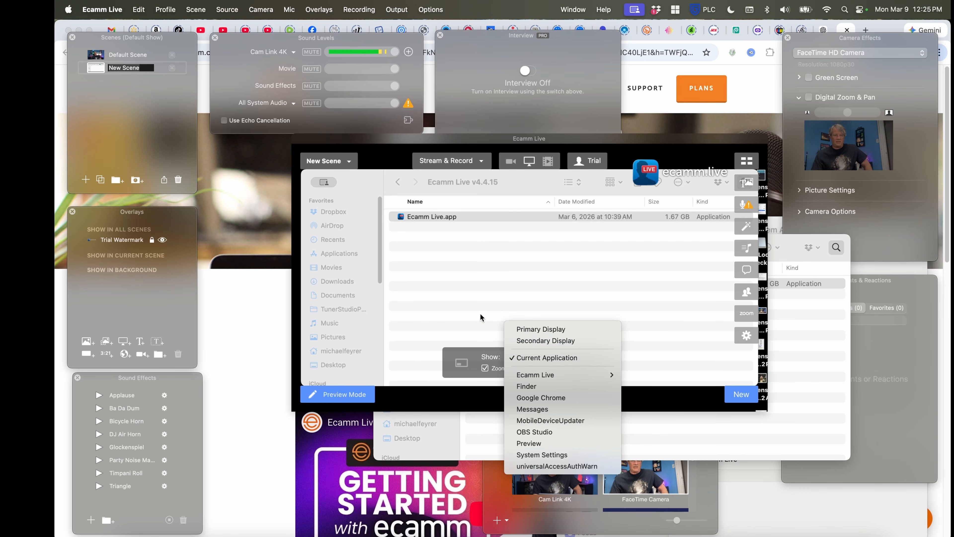
pyautogui.click(469, 329)
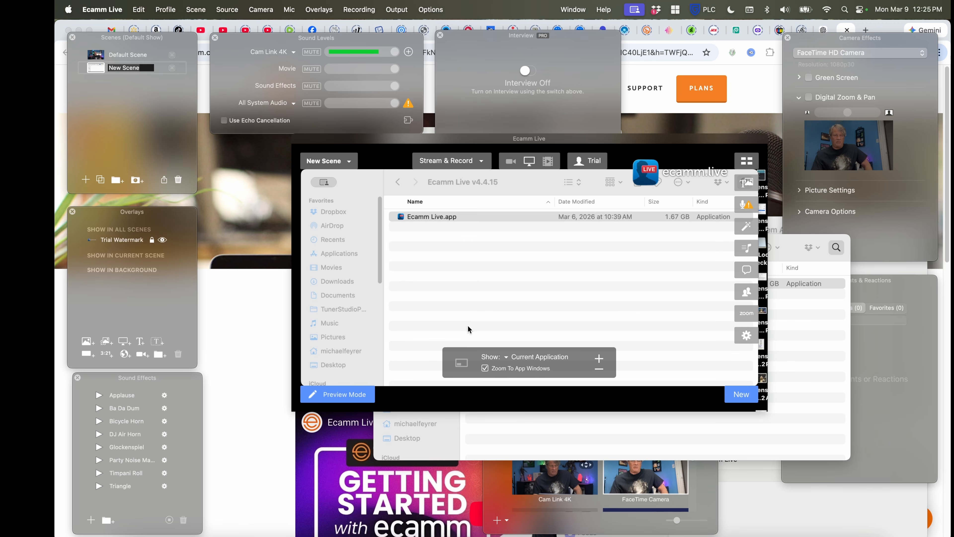
pyautogui.click(599, 359)
pyautogui.click(599, 370)
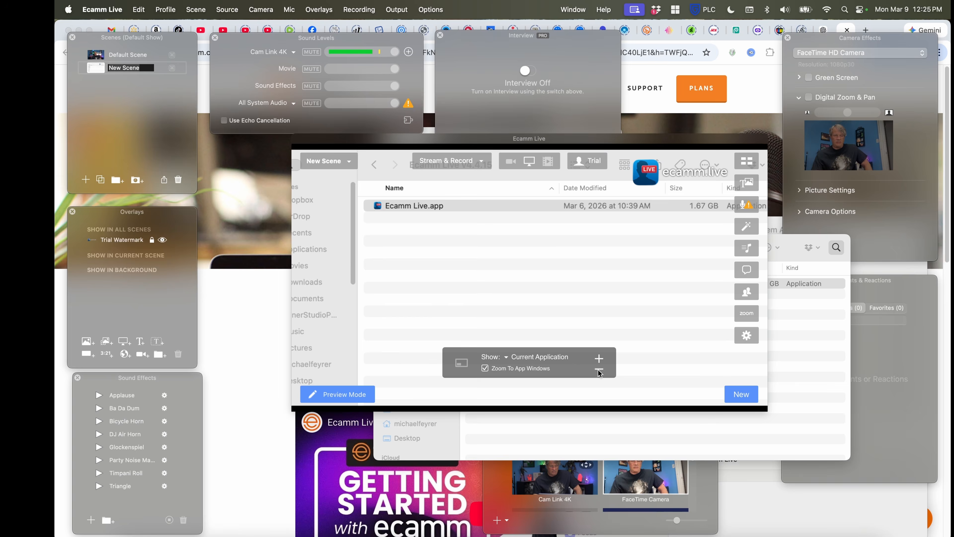
pyautogui.click(599, 370)
pyautogui.click(598, 359)
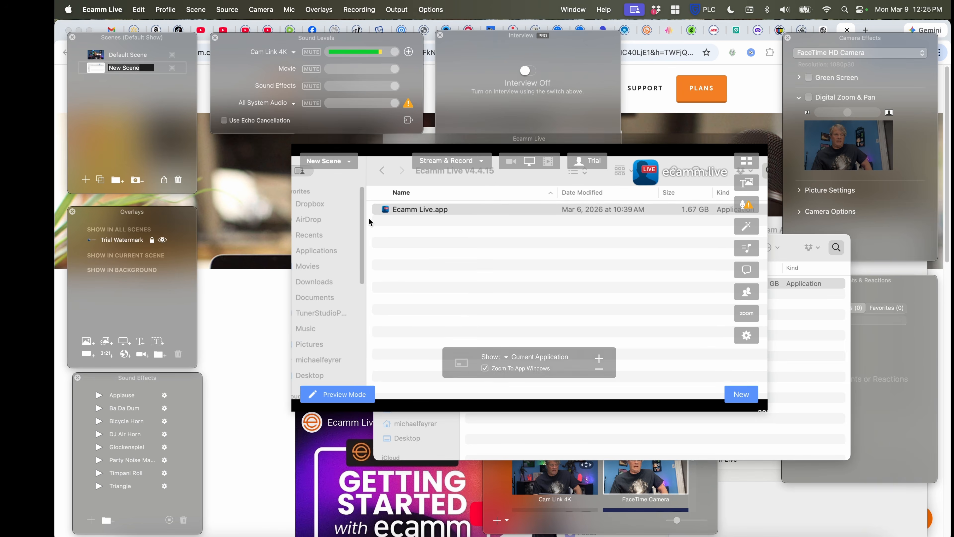
# Switch to Default Scene and back to New Scene to compare them
pyautogui.click(137, 53)
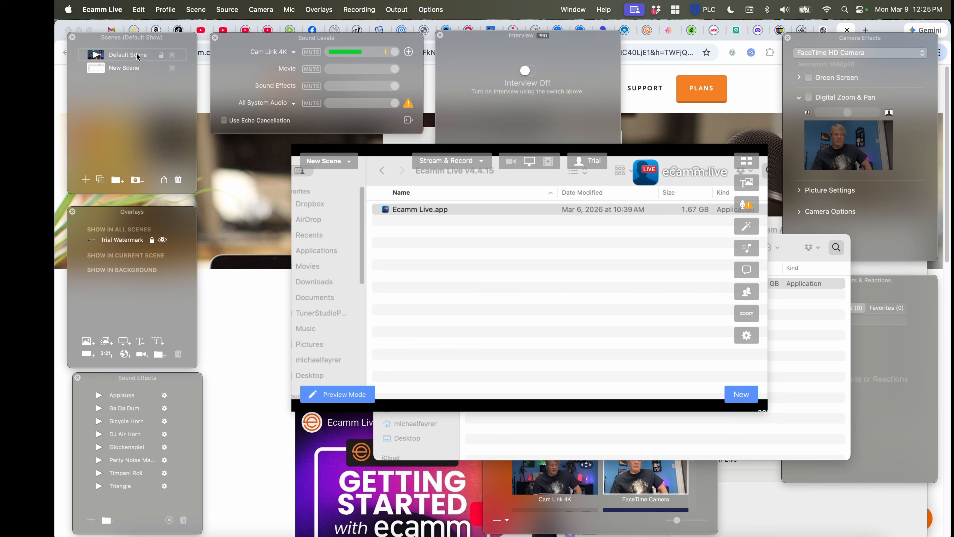
pyautogui.click(118, 57)
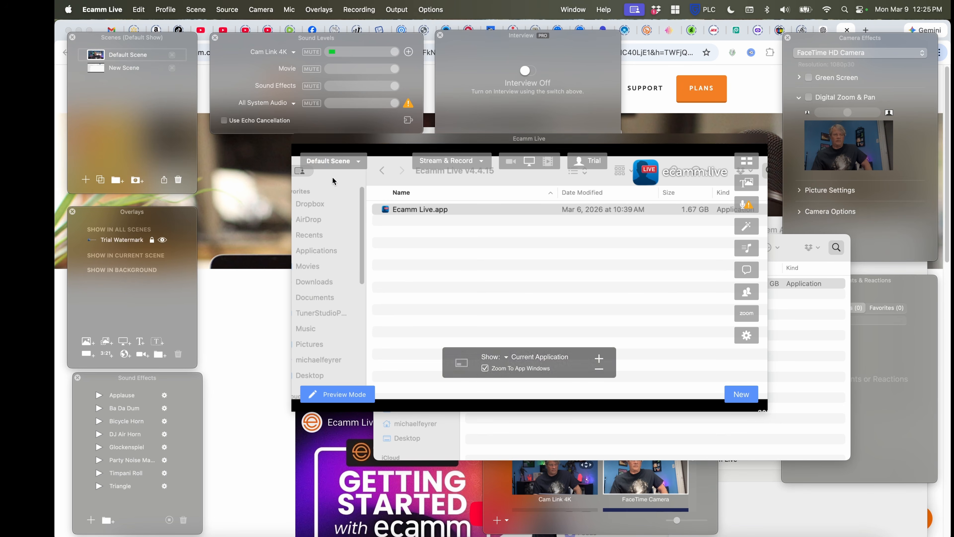
pyautogui.click(353, 166)
pyautogui.click(327, 206)
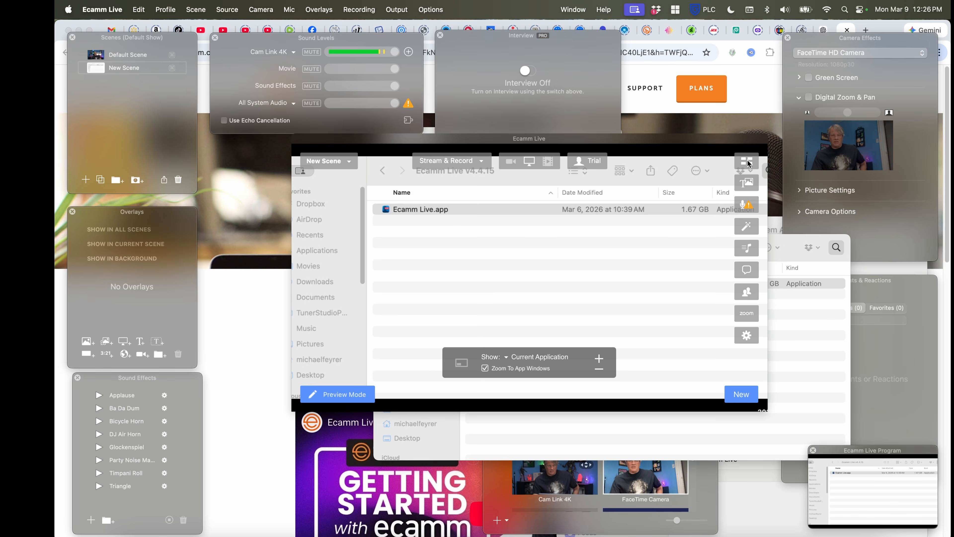
pyautogui.click(749, 163)
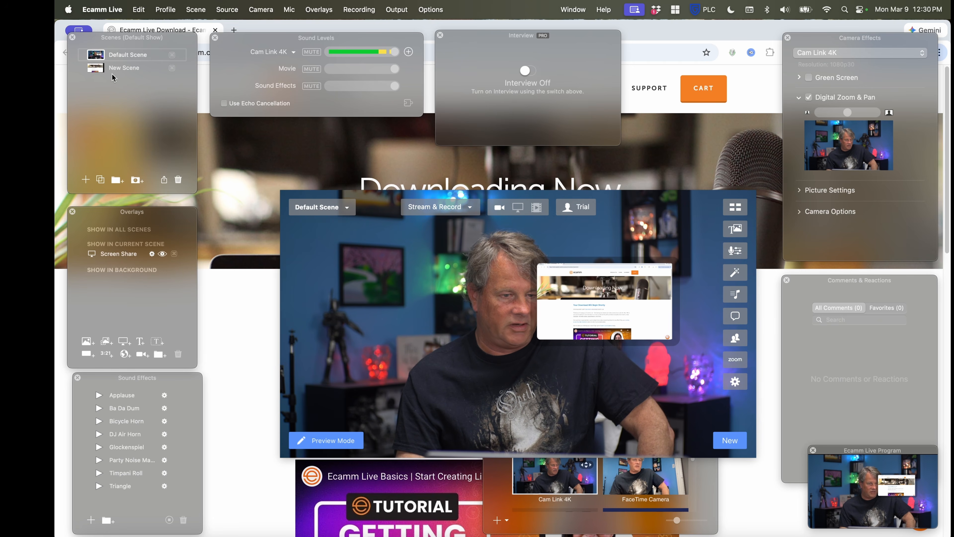
# Examine the commands available for profiles, scenes, cameras, overlays, recording and output, including the Video Monitor and NDI Output choices
pyautogui.click(143, 15)
pyautogui.moveTo(166, 14)
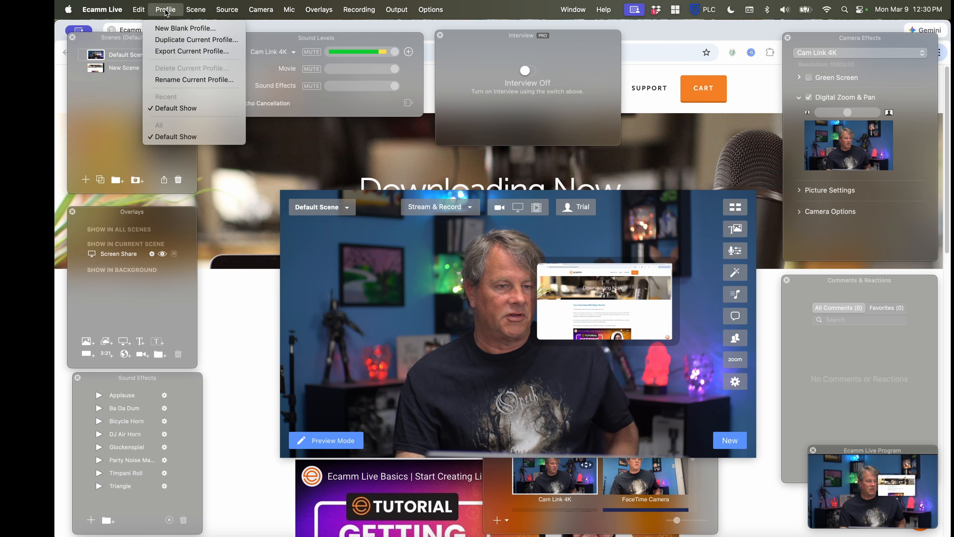
pyautogui.moveTo(201, 13)
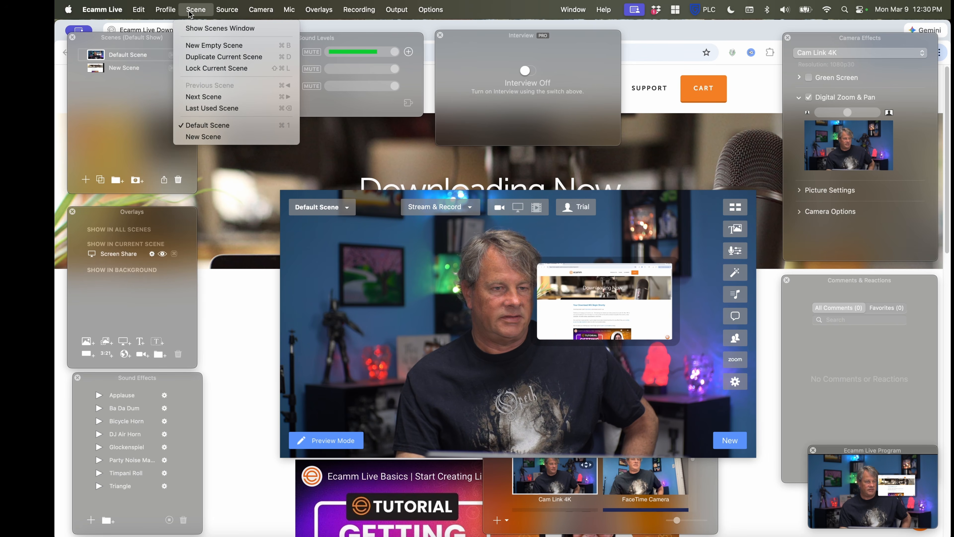
pyautogui.moveTo(238, 15)
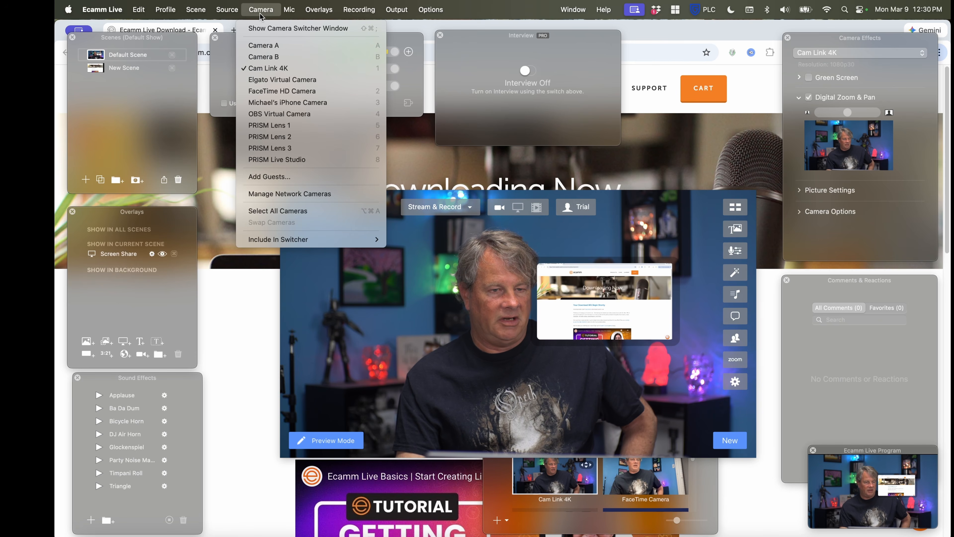
pyautogui.moveTo(288, 17)
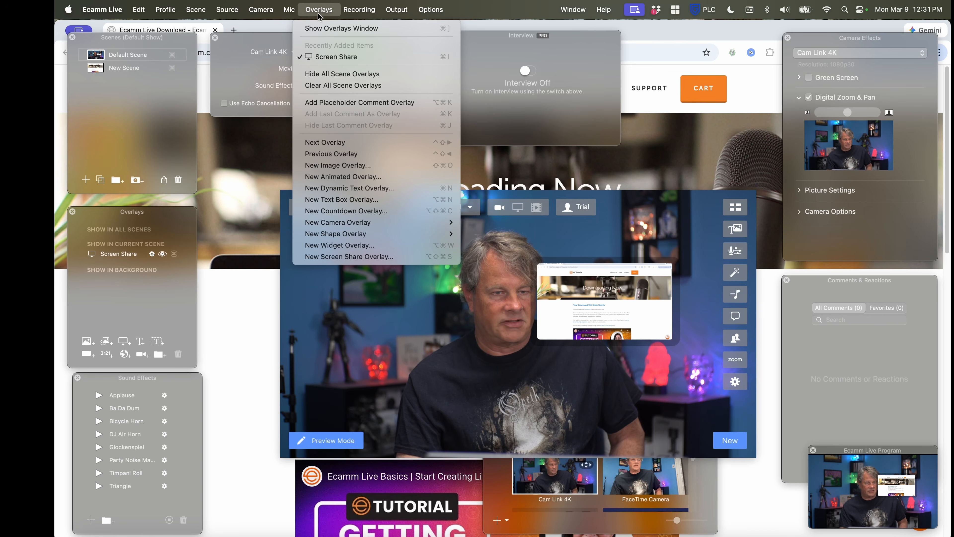
pyautogui.moveTo(362, 16)
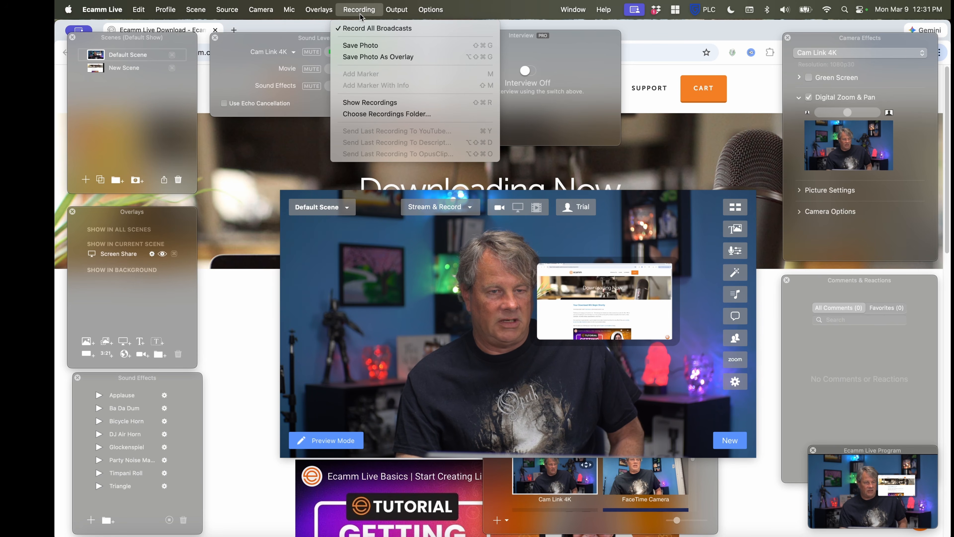
pyautogui.moveTo(396, 17)
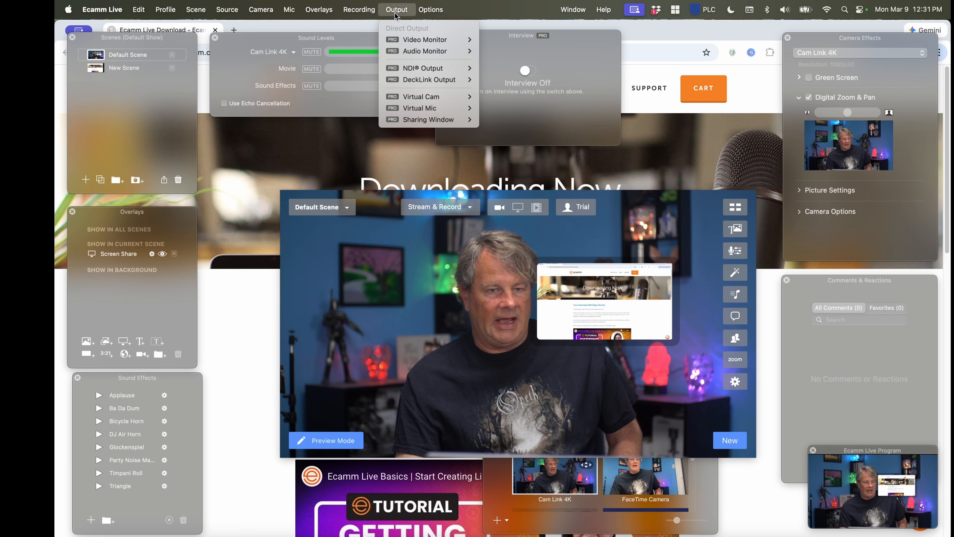
pyautogui.moveTo(415, 41)
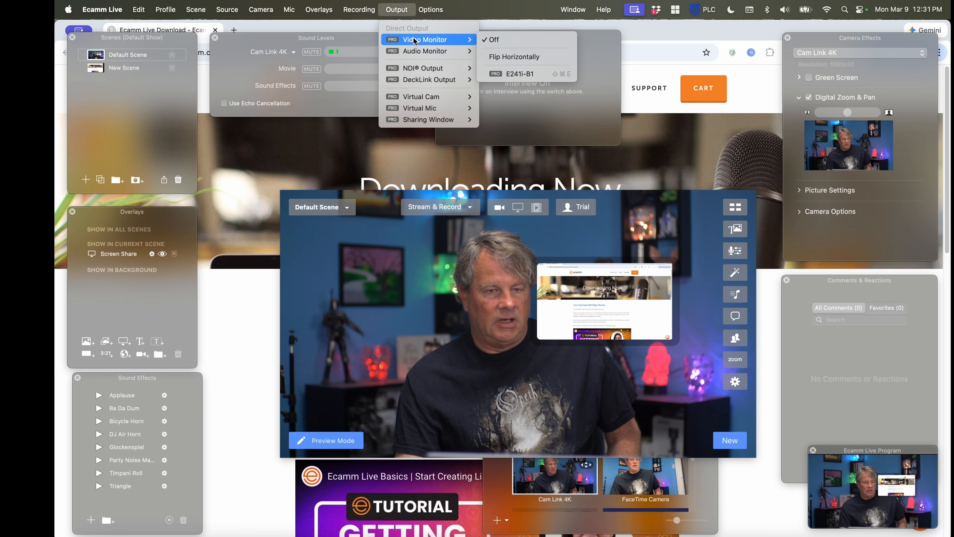
pyautogui.moveTo(408, 73)
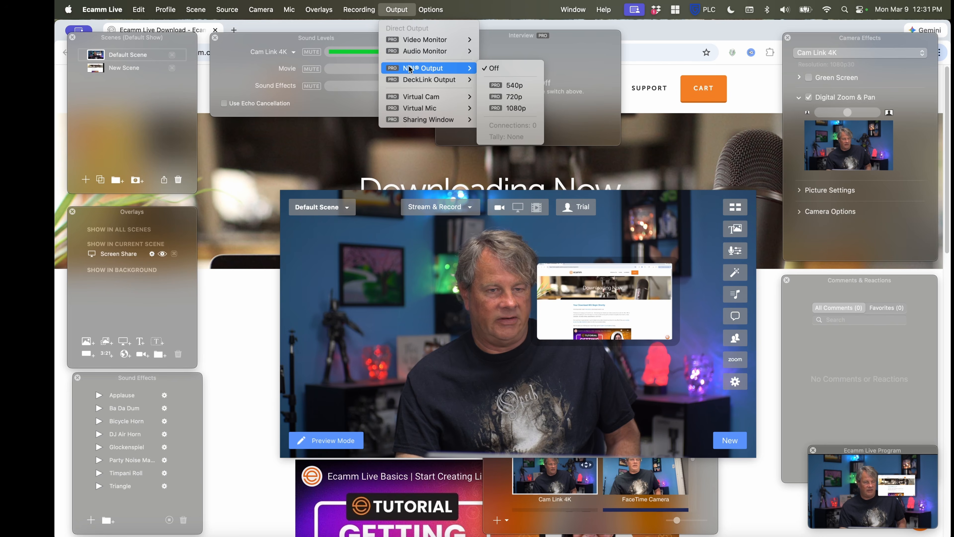
pyautogui.moveTo(410, 108)
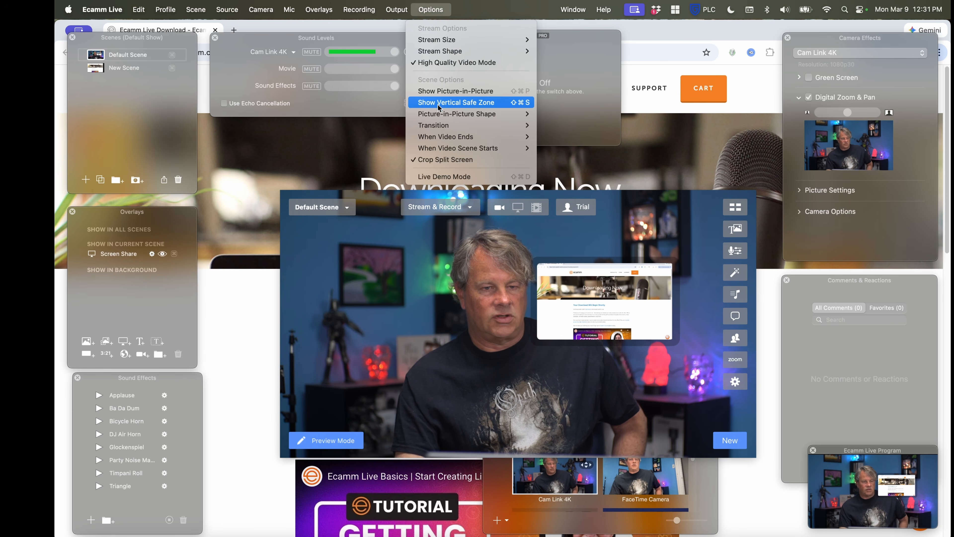
# Set the Default Scene's transition to Light Rays and switch to New Scene to try it
pyautogui.moveTo(443, 127)
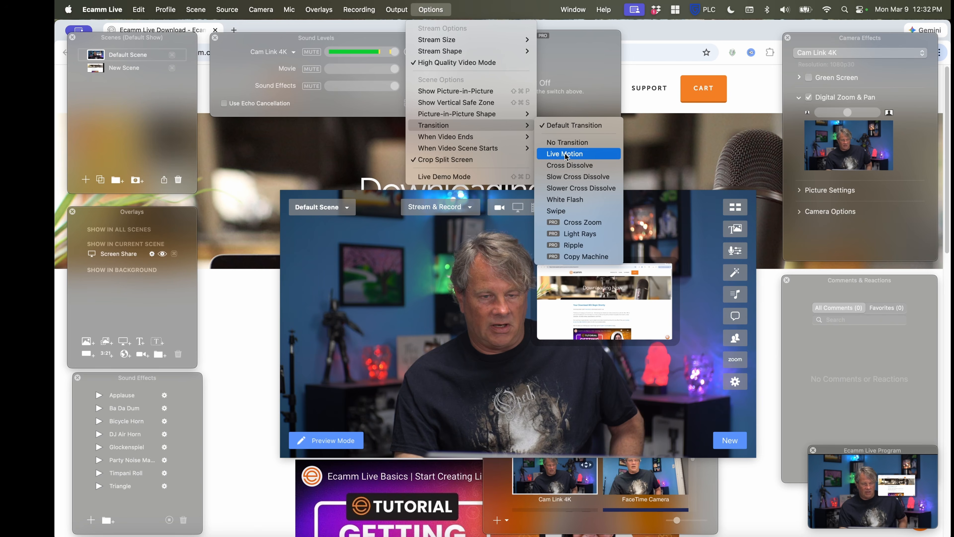
pyautogui.click(580, 234)
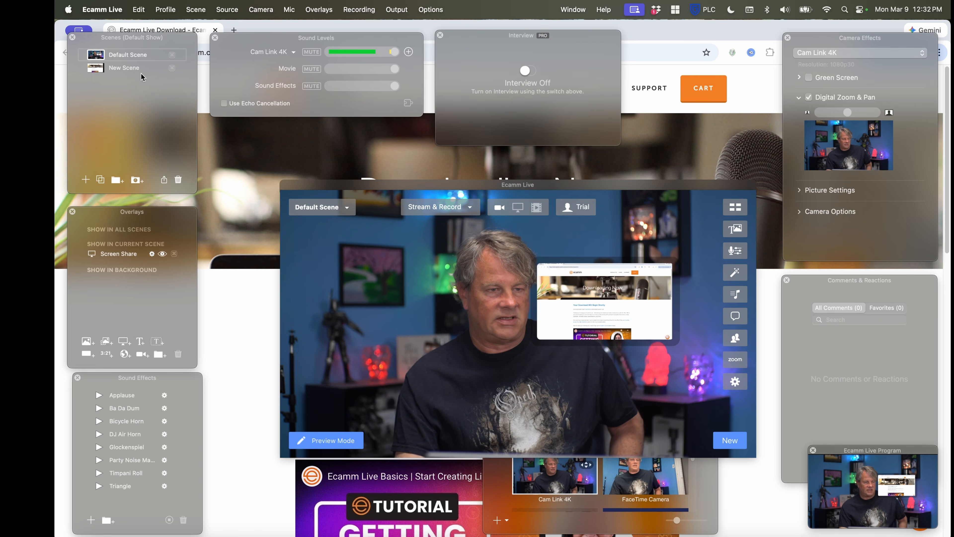
pyautogui.click(320, 207)
pyautogui.click(319, 252)
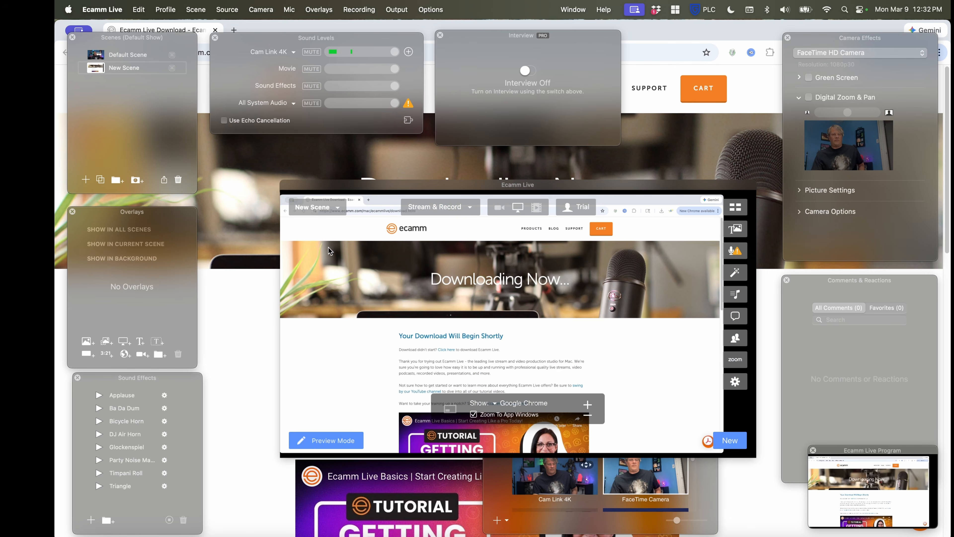
pyautogui.click(339, 211)
pyautogui.click(328, 251)
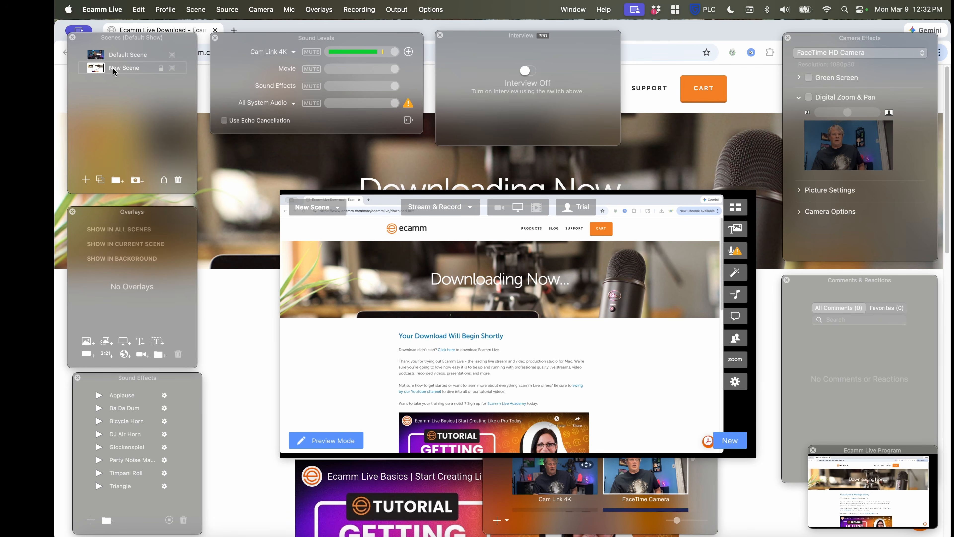
# Set New Scene's transition to Ripple and try it by switching to Default Scene and back to New Scene
pyautogui.click(419, 10)
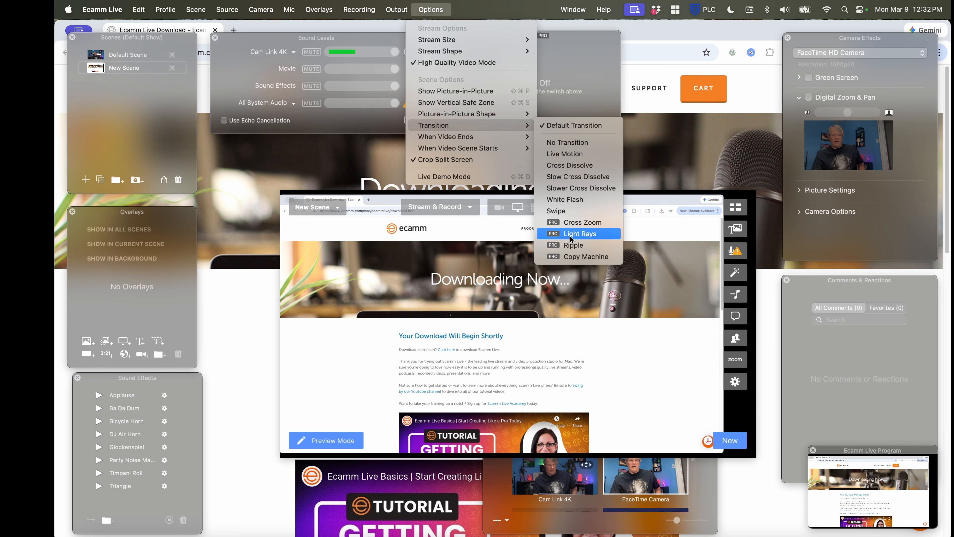
pyautogui.click(578, 245)
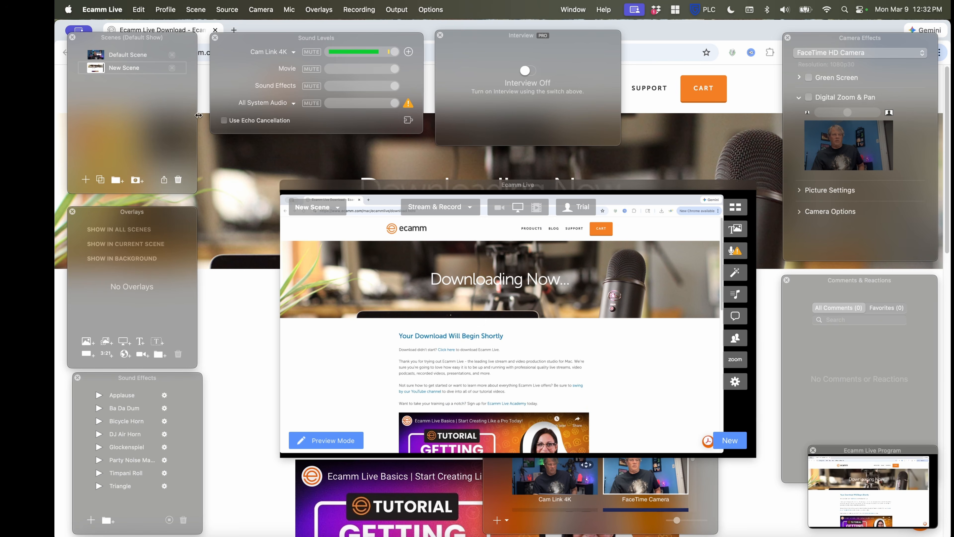
pyautogui.click(317, 208)
pyautogui.click(315, 243)
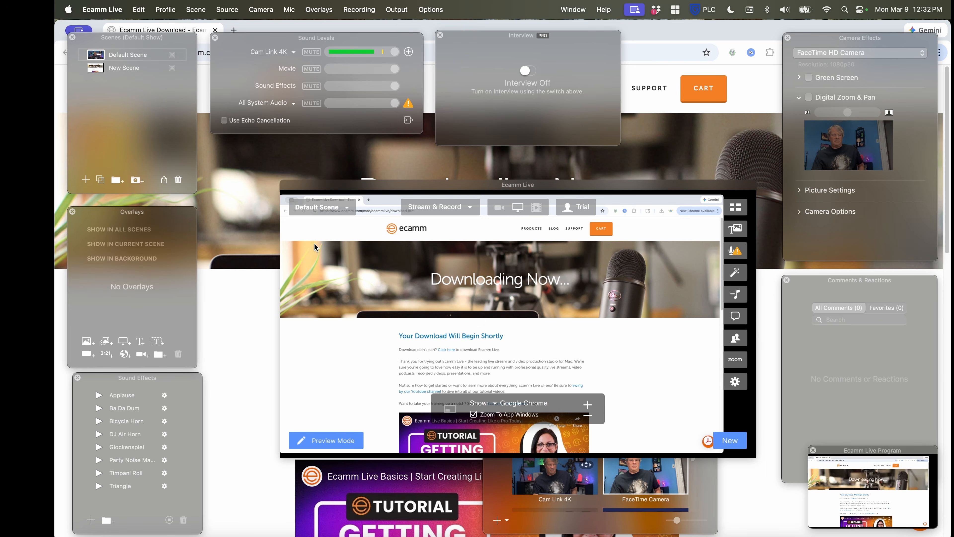
pyautogui.click(310, 208)
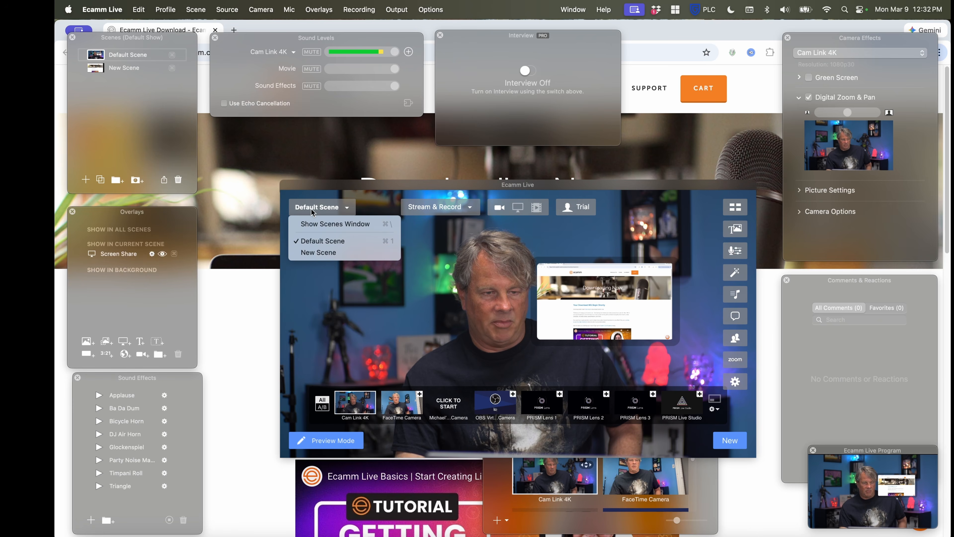
pyautogui.click(312, 252)
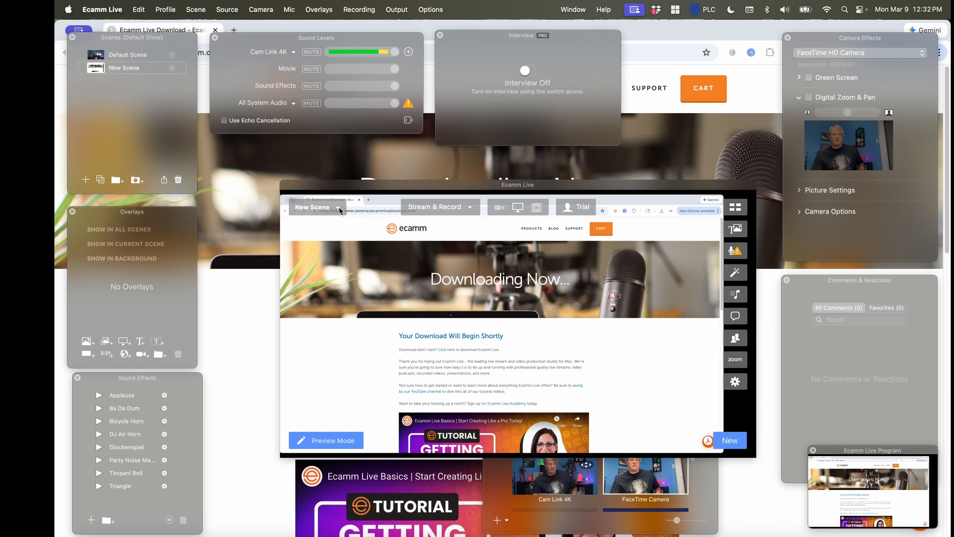
# Open the preferences and review the General, Account, Stream and Recording settings
pyautogui.click(739, 384)
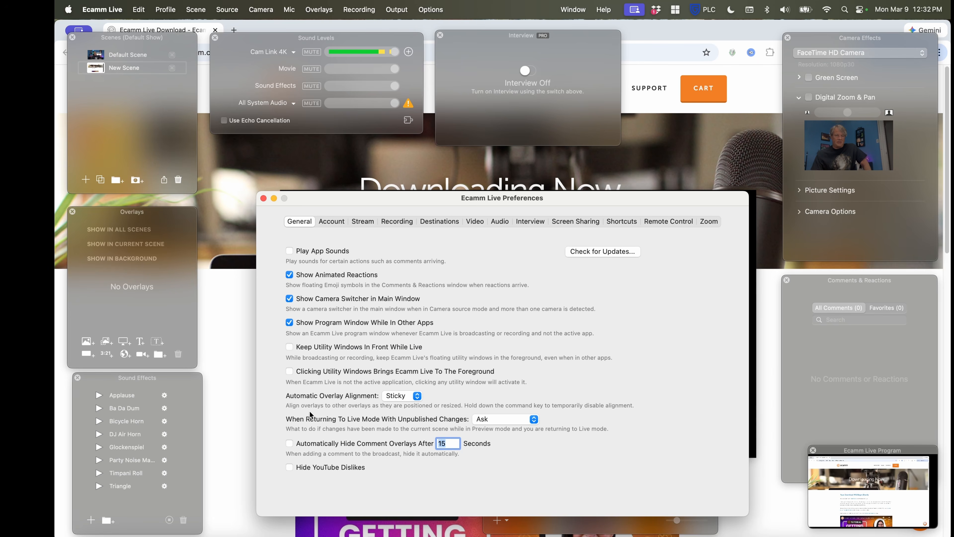
pyautogui.click(332, 221)
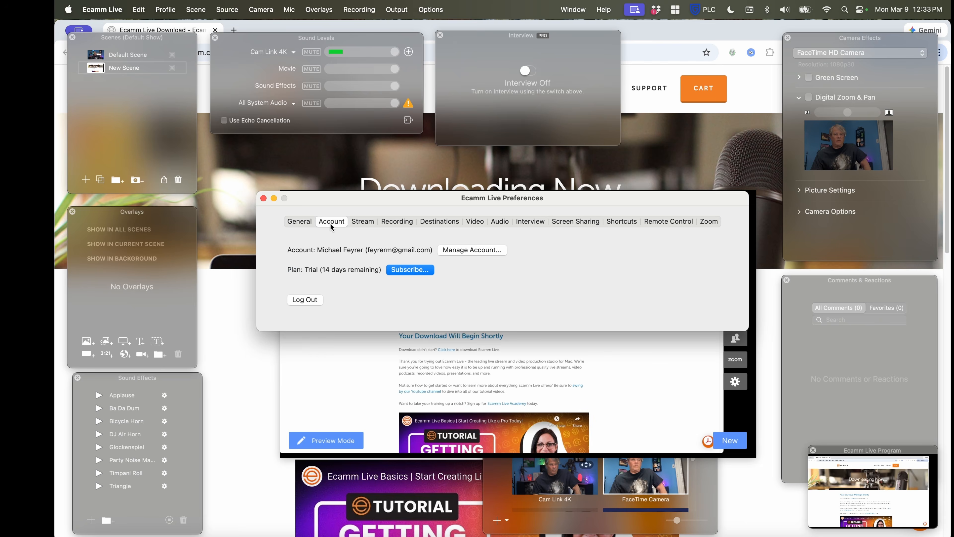
pyautogui.click(363, 222)
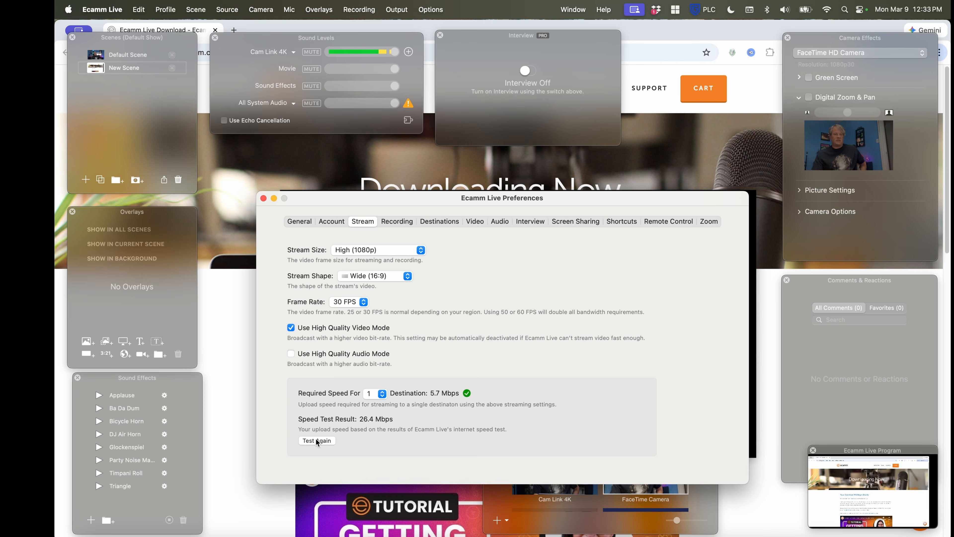
pyautogui.click(395, 223)
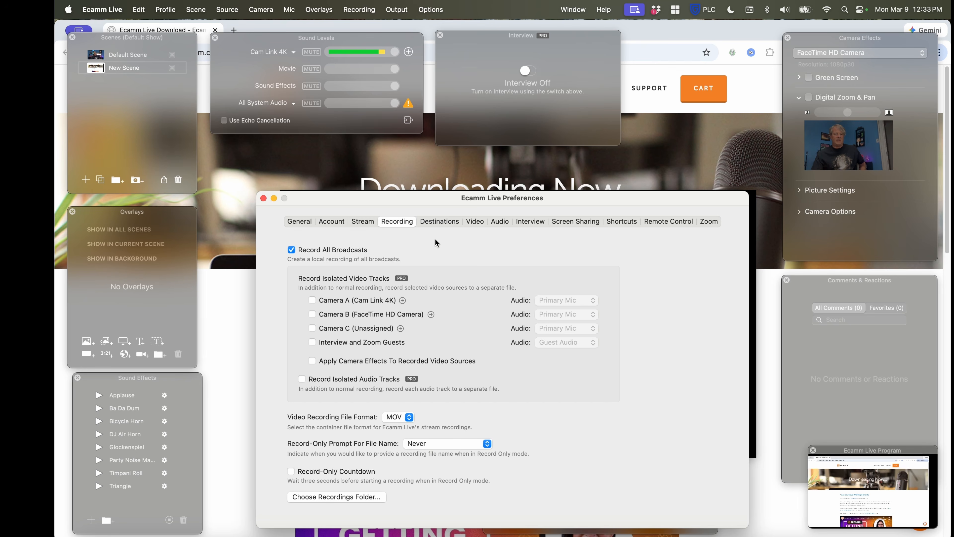
# Review the streaming platforms offered for a new destination, including the additional destinations, without adding one
pyautogui.click(438, 221)
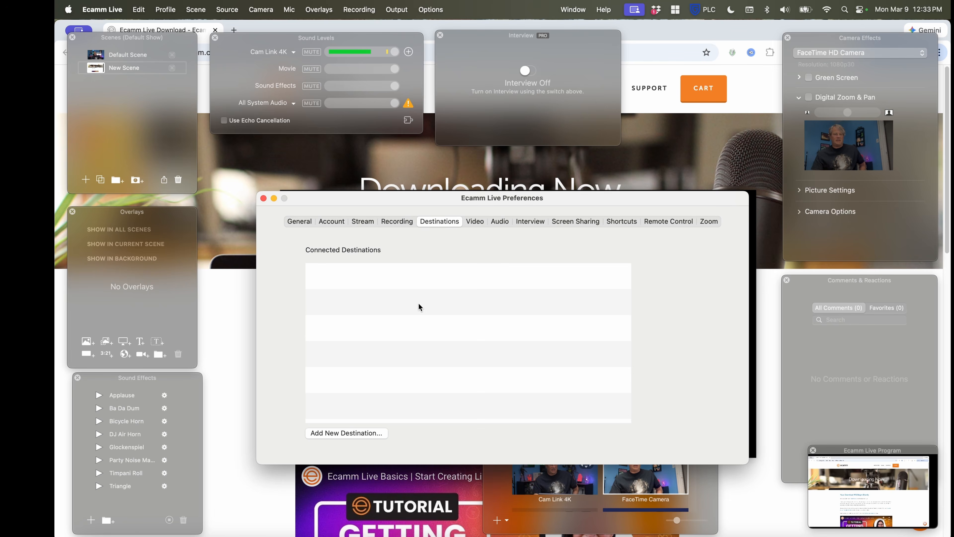
pyautogui.click(344, 434)
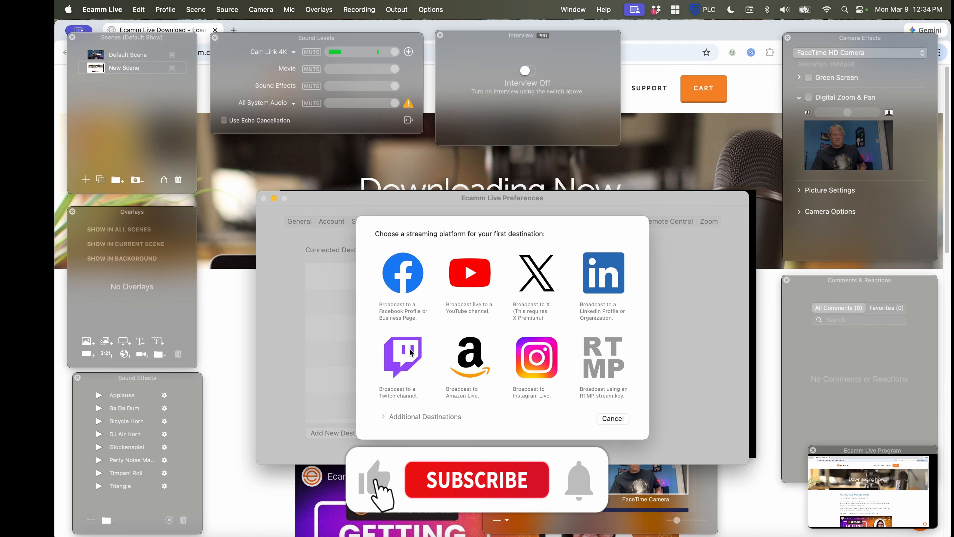
pyautogui.click(384, 417)
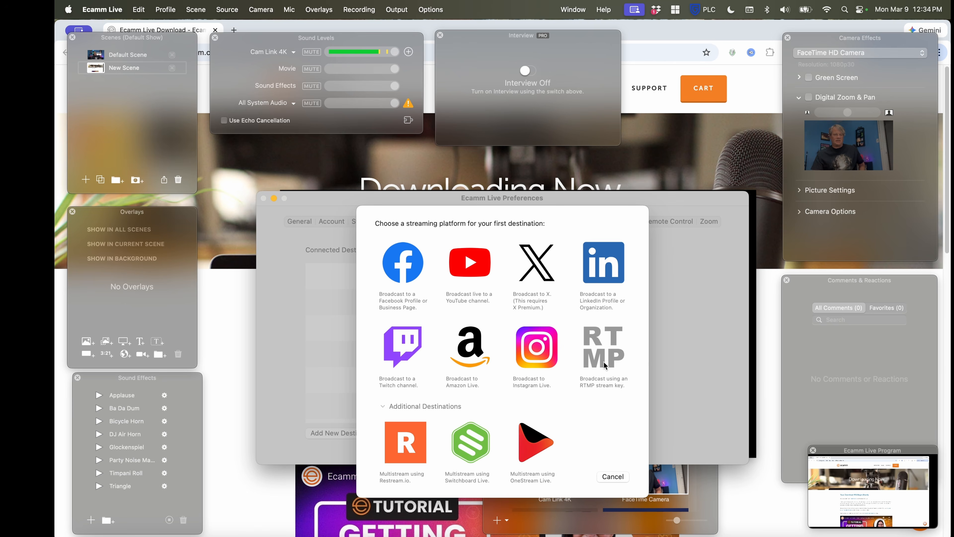
pyautogui.click(613, 476)
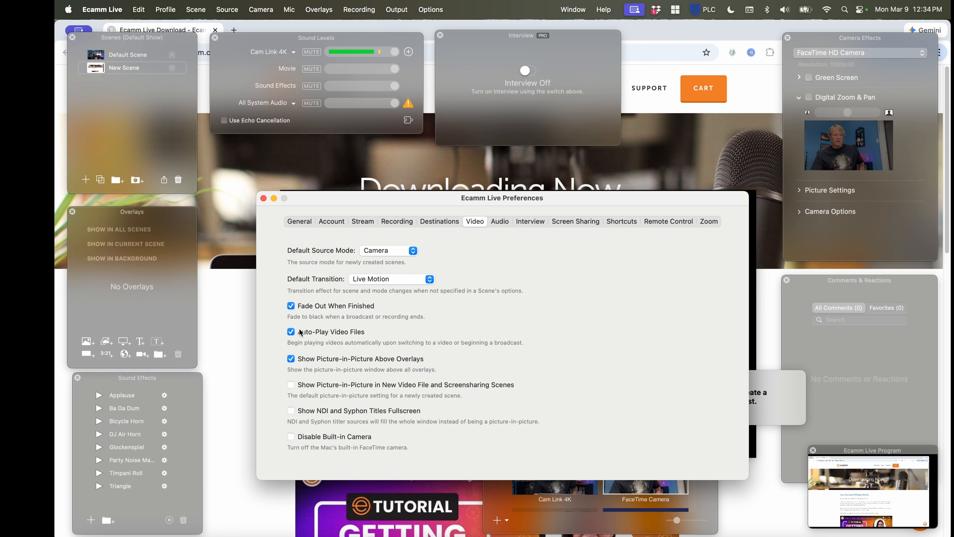
# Review the Audio preferences, including the available speaker devices and the Capture System Audio choices, leaving them as they are
pyautogui.click(500, 223)
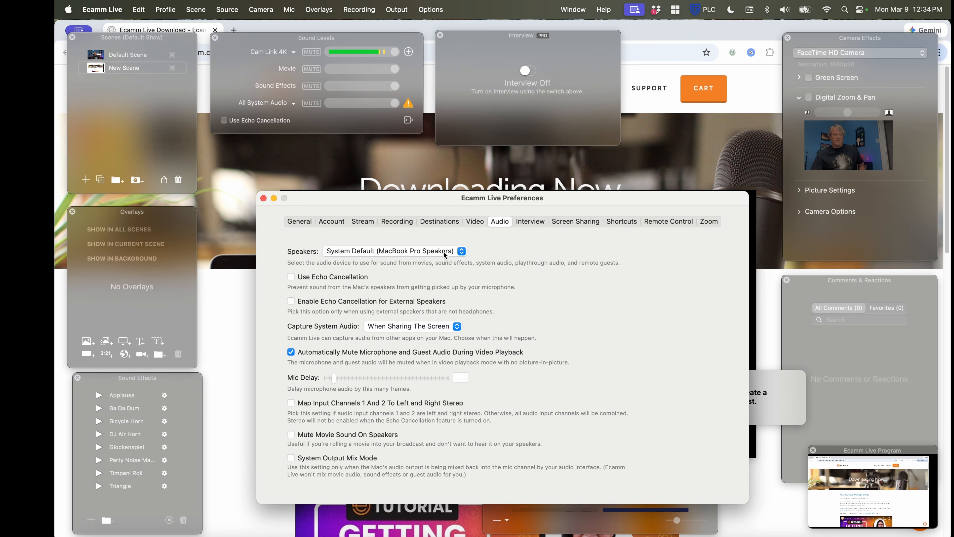
pyautogui.click(462, 255)
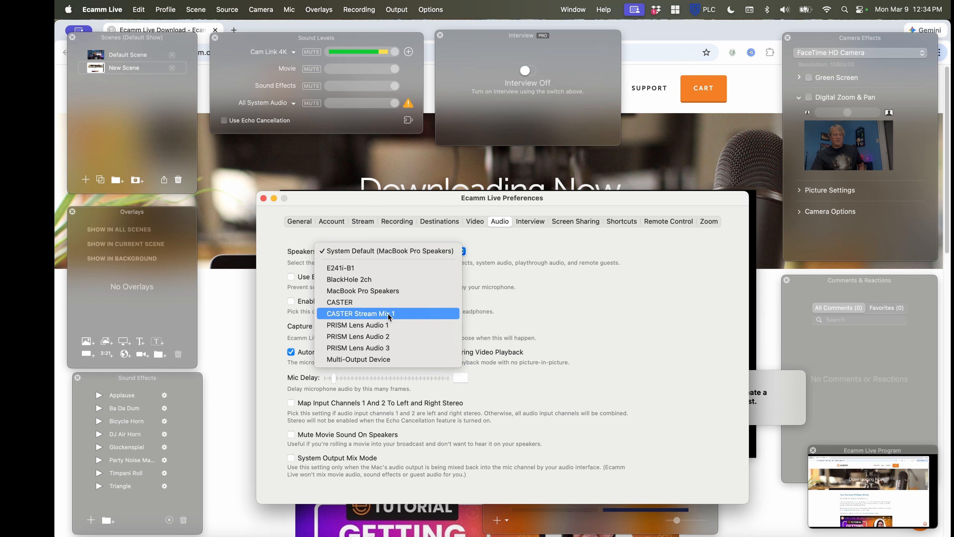
pyautogui.click(540, 269)
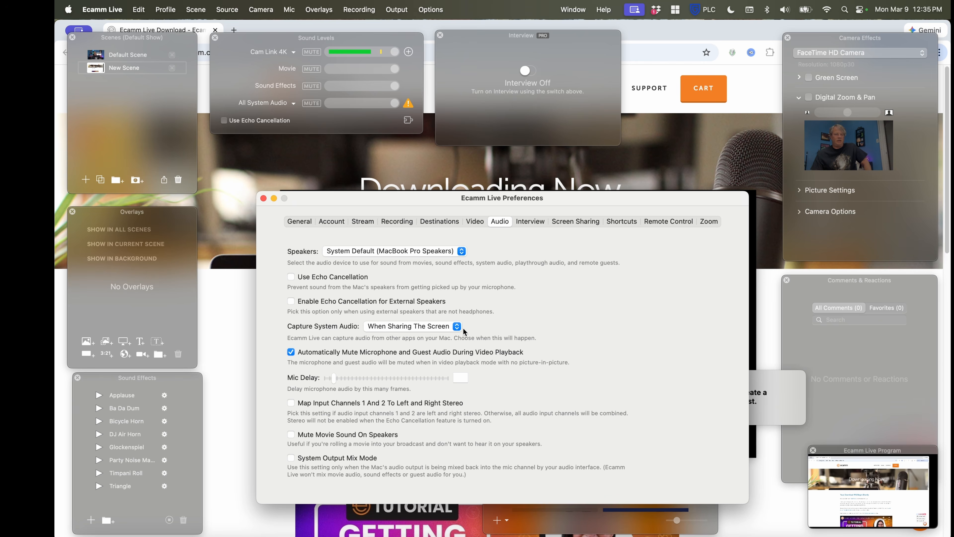
pyautogui.click(456, 327)
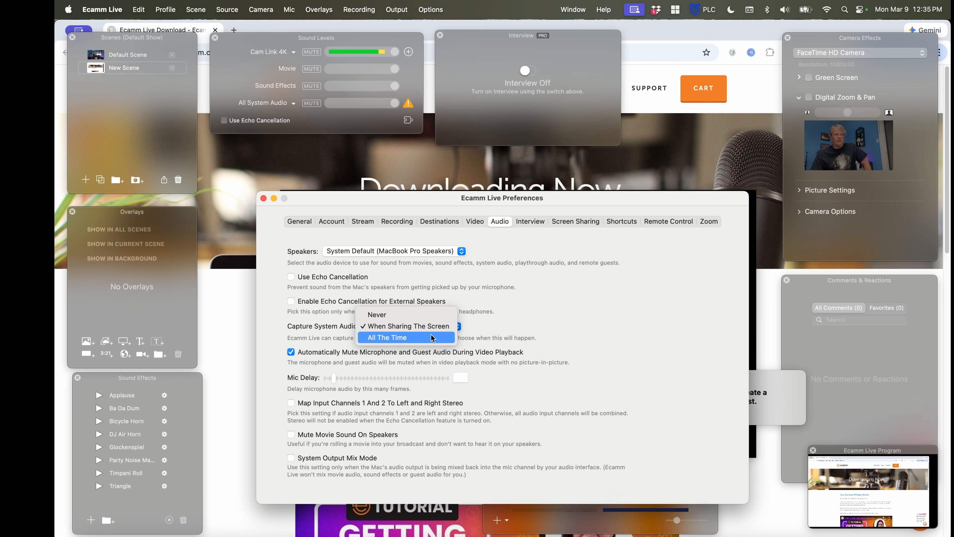
pyautogui.click(502, 319)
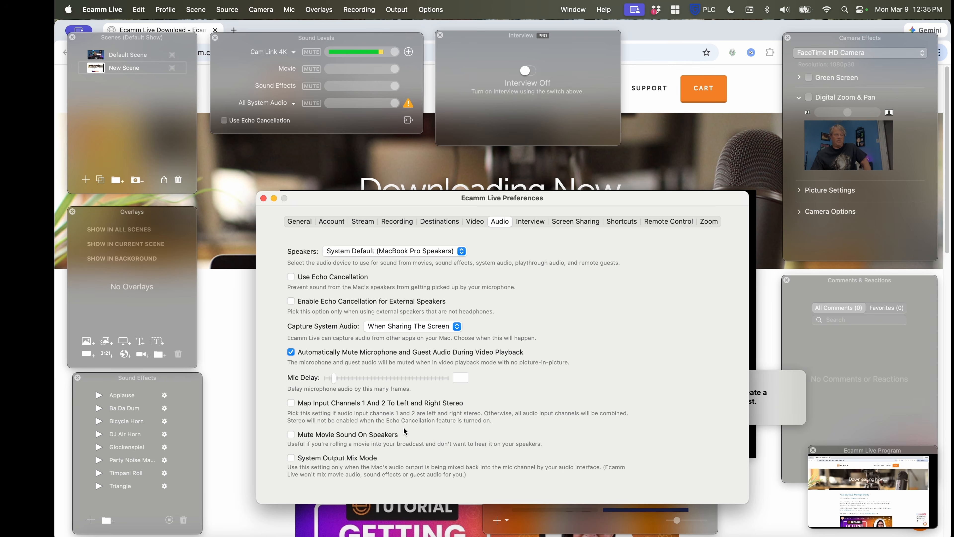
# Review the Interview preferences and the Guest View choices, keeping Host Camera
pyautogui.click(530, 221)
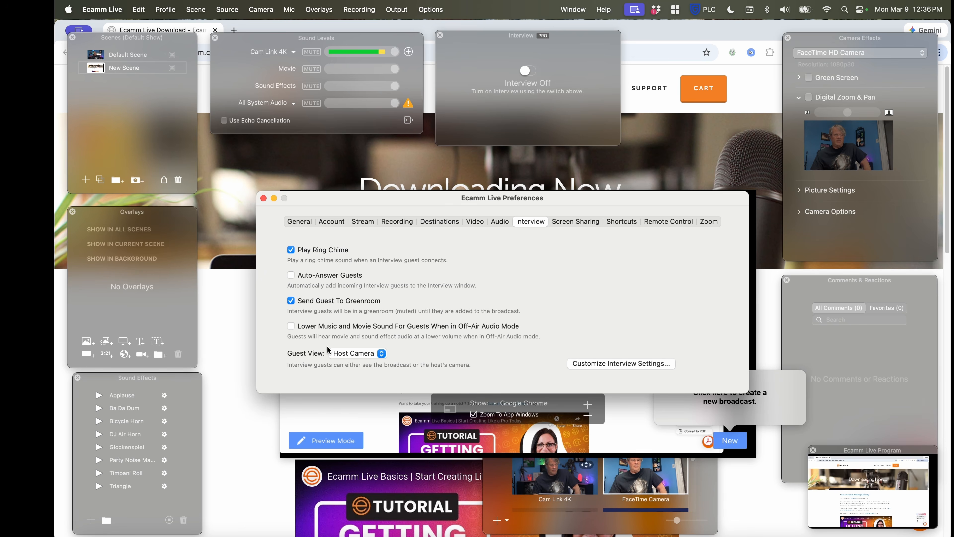
pyautogui.click(383, 354)
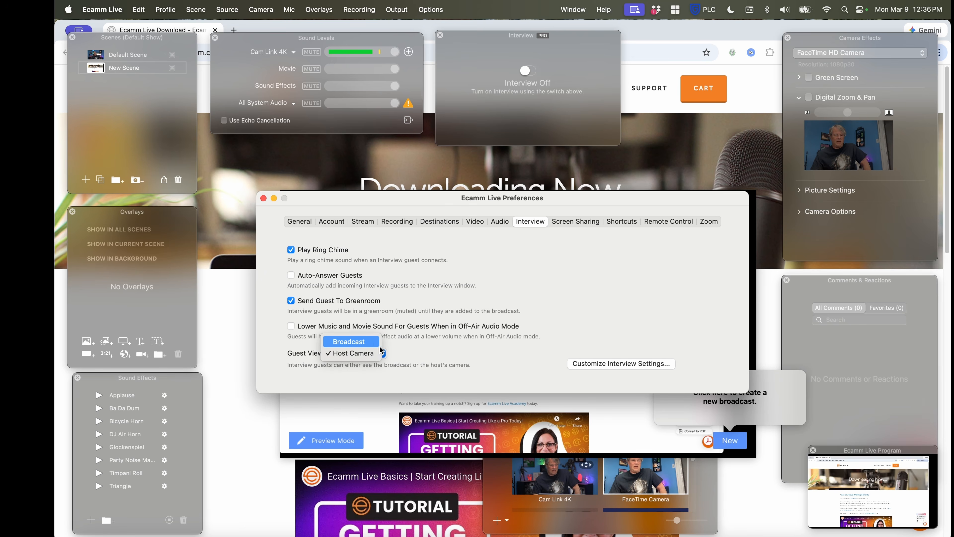
pyautogui.click(487, 346)
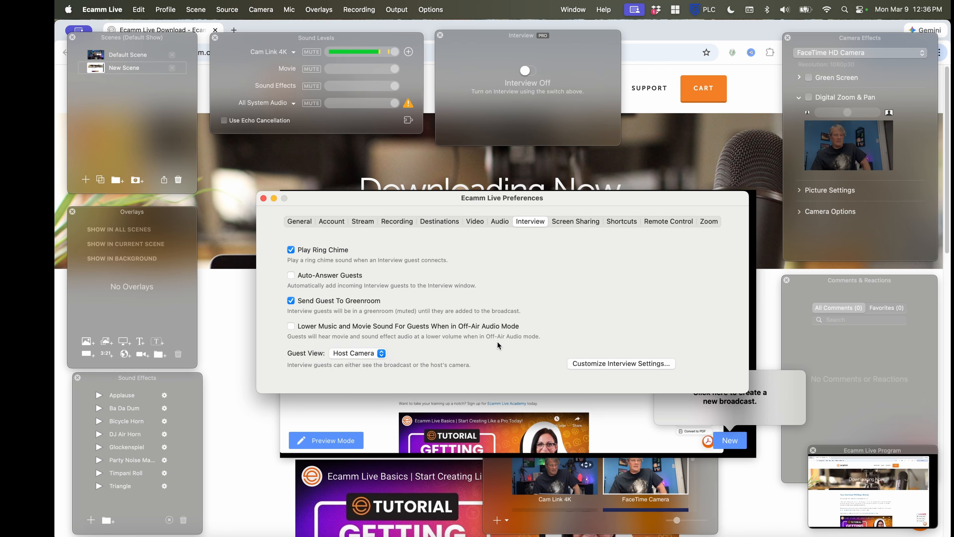
# Review the Screen Sharing, Shortcuts, Remote Control and Zoom preferences, and close the preferences window
pyautogui.click(576, 222)
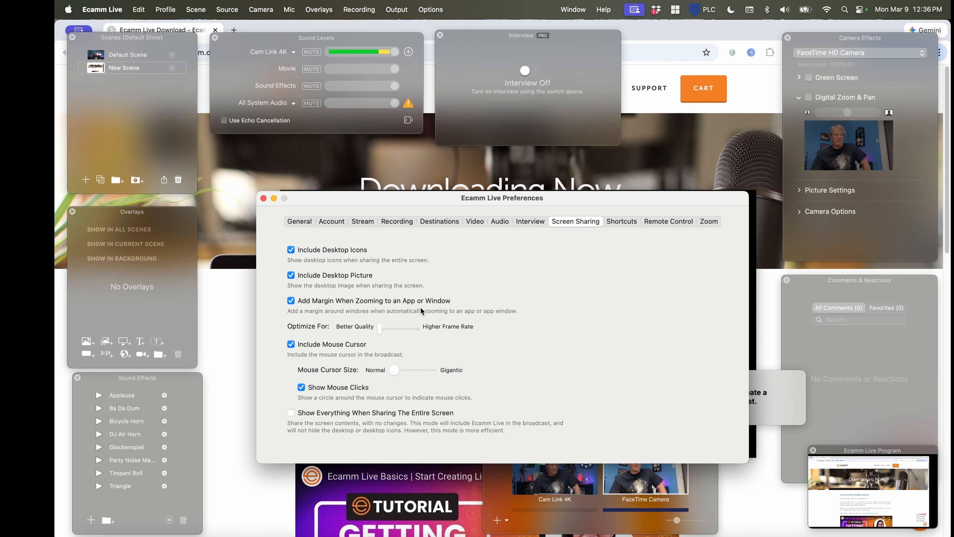
pyautogui.click(621, 223)
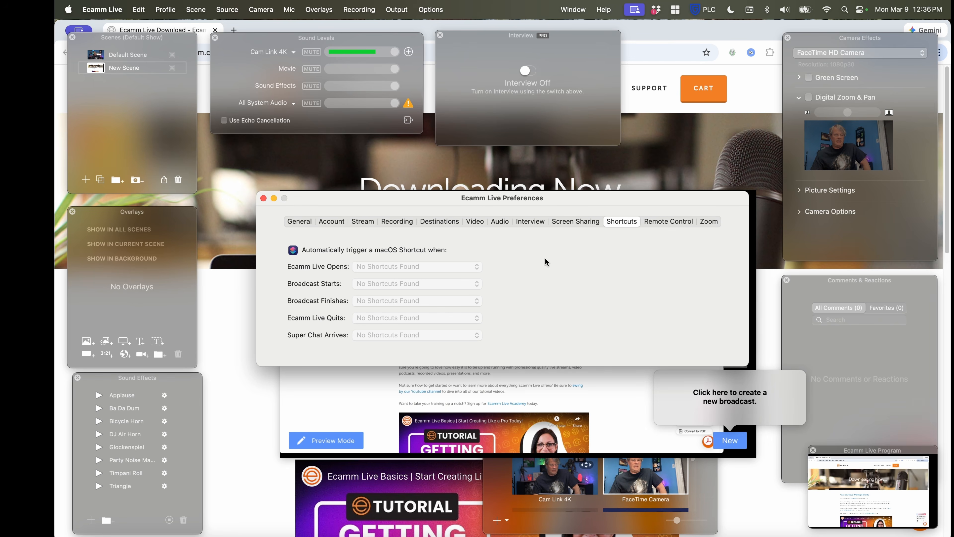
pyautogui.click(668, 222)
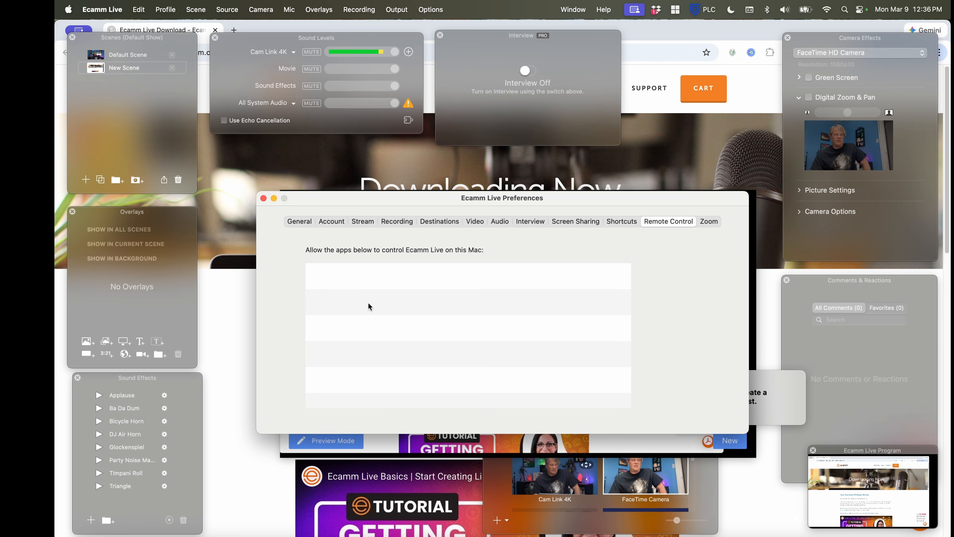
pyautogui.click(706, 224)
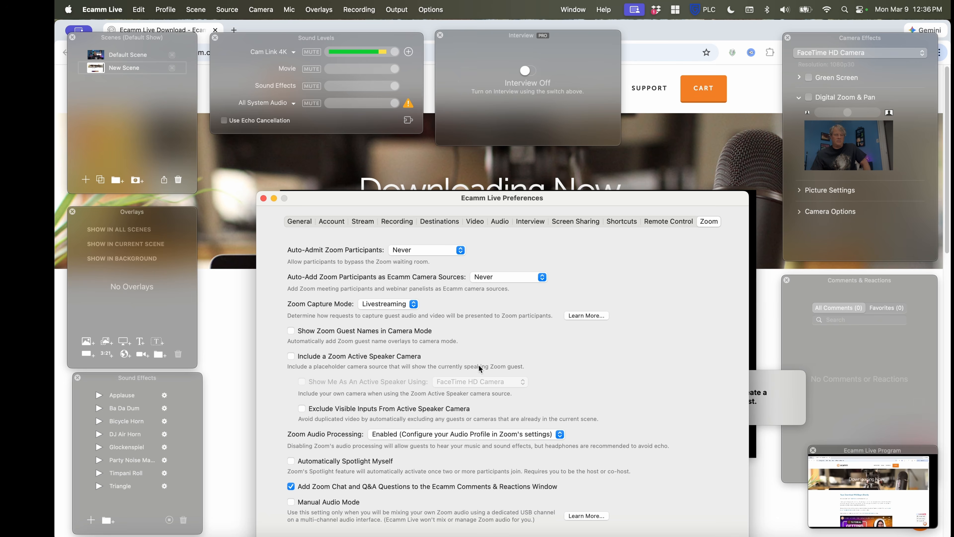
pyautogui.click(264, 198)
pyautogui.moveTo(443, 192); pyautogui.dragTo(417, 170)
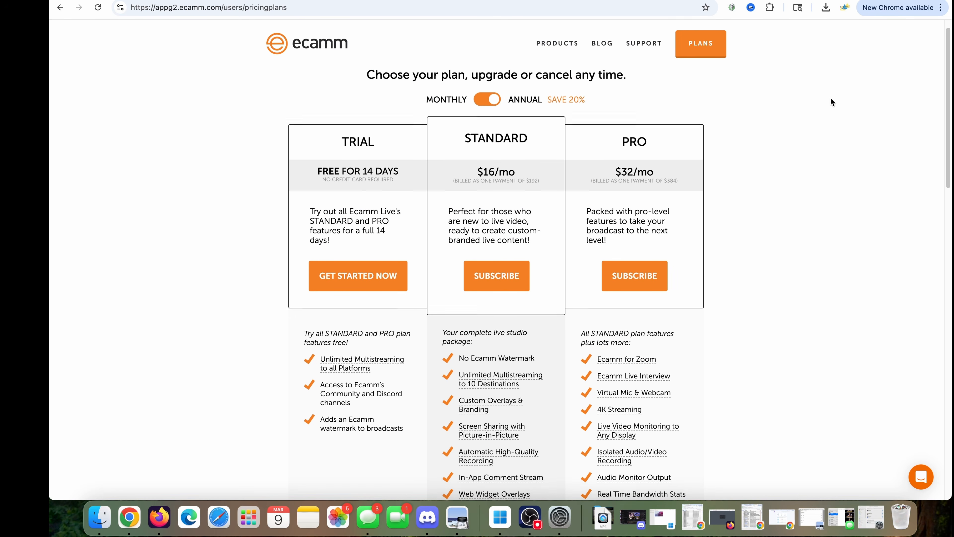
# Compare the Trial, Standard and Pro plans on the Ecamm pricing page, examining their prices, included features and user ratings
pyautogui.scroll(-7, 831, 102)
pyautogui.scroll(8, 832, 101)
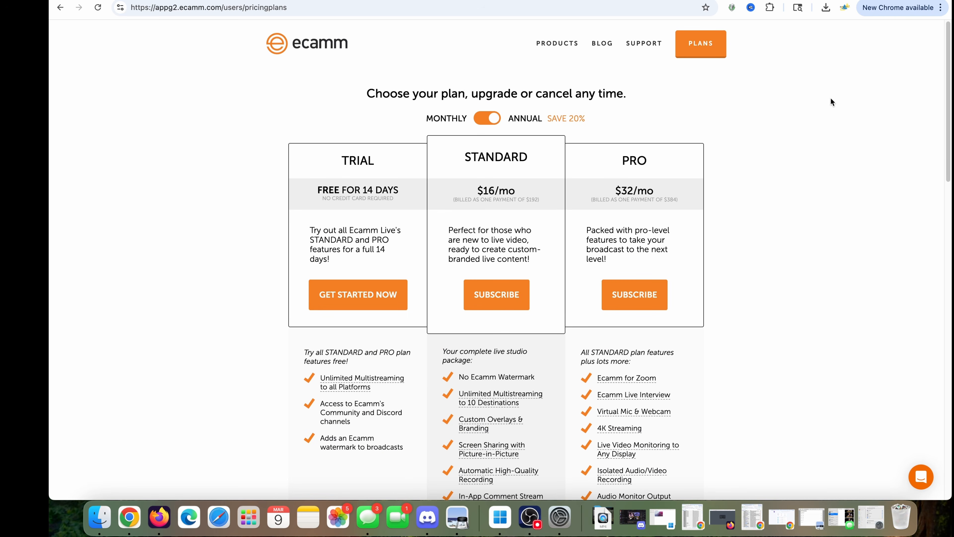
pyautogui.scroll(-6, 831, 102)
pyautogui.scroll(6, 831, 101)
pyautogui.scroll(-1, 831, 101)
pyautogui.scroll(1, 831, 102)
pyautogui.scroll(-3, 601, 221)
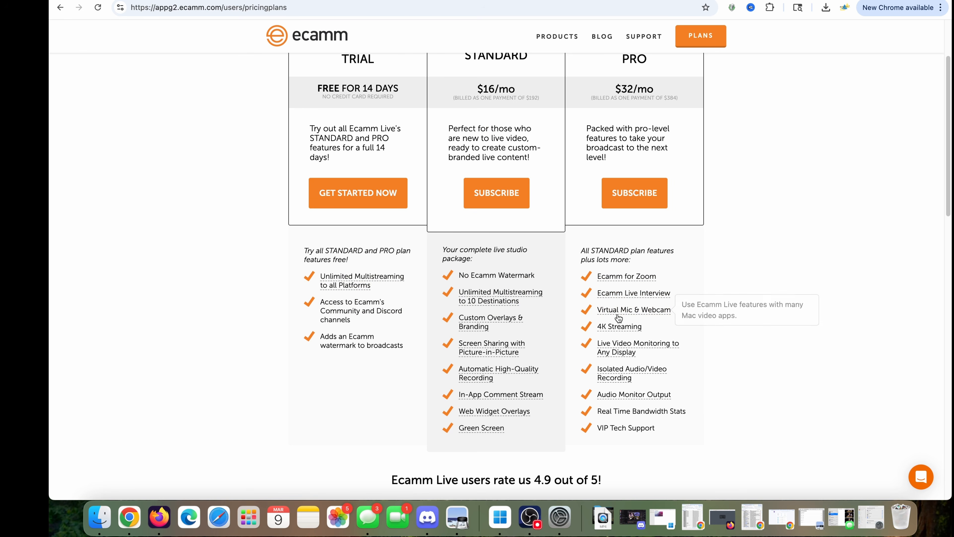
pyautogui.moveTo(479, 339)
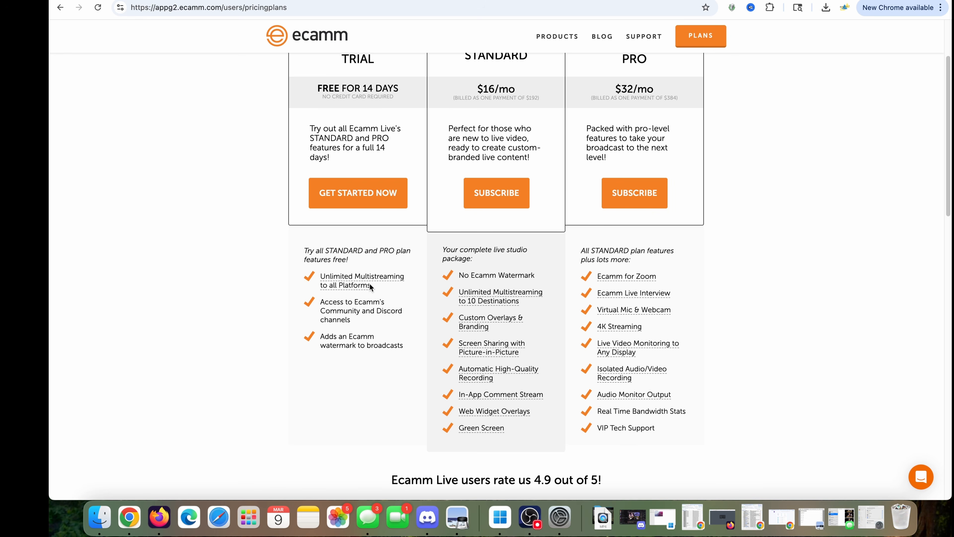
pyautogui.moveTo(462, 430)
pyautogui.scroll(2, 753, 316)
pyautogui.scroll(-5, 753, 317)
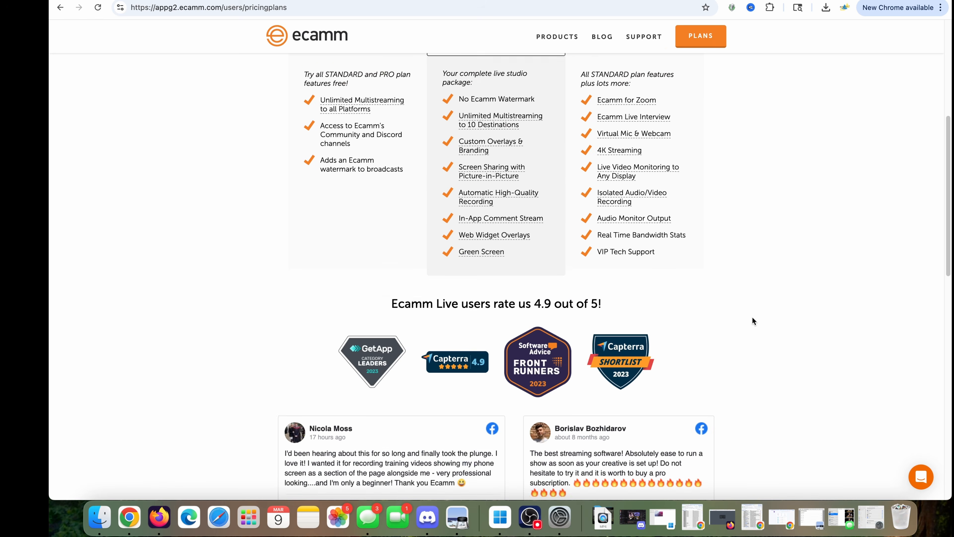
pyautogui.scroll(5, 753, 320)
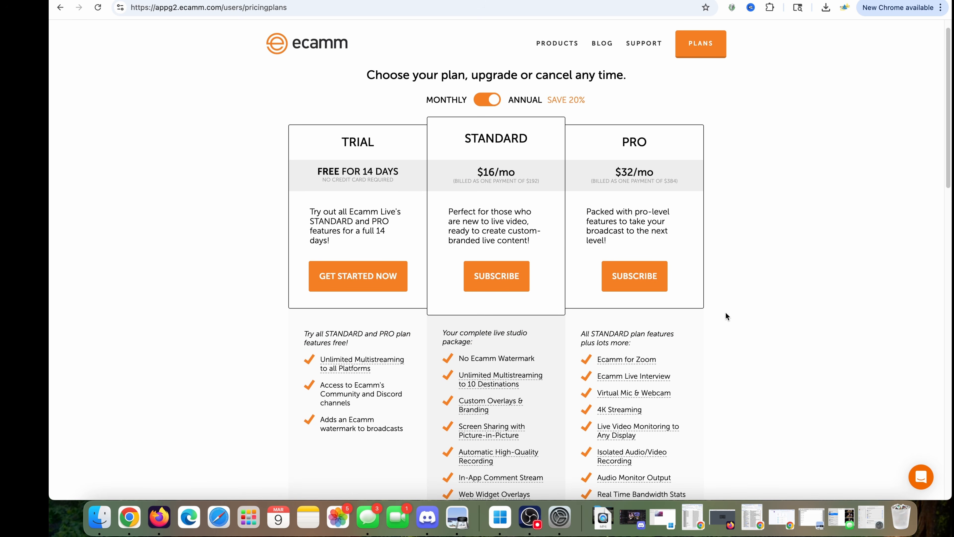